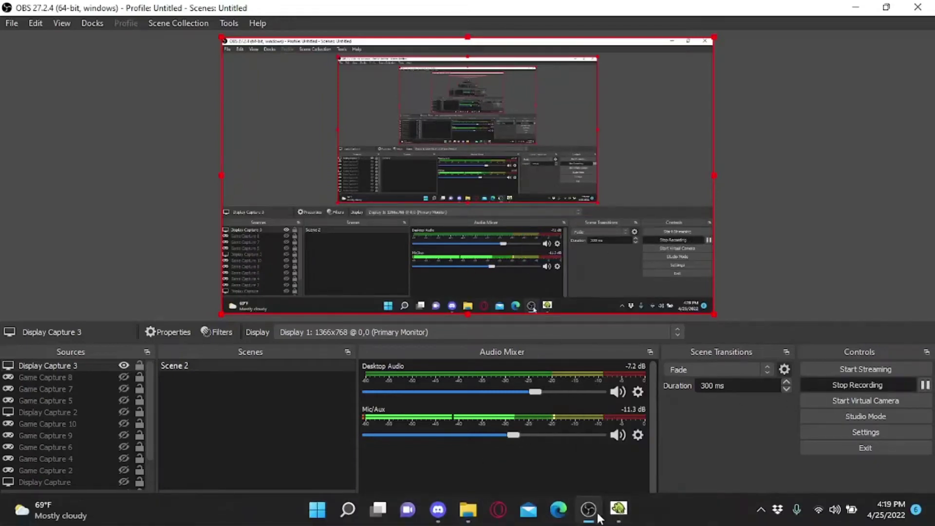
# Step: Bring the Spritesheet XML Generator window to the front from the taskbar
pyautogui.click(626, 512)
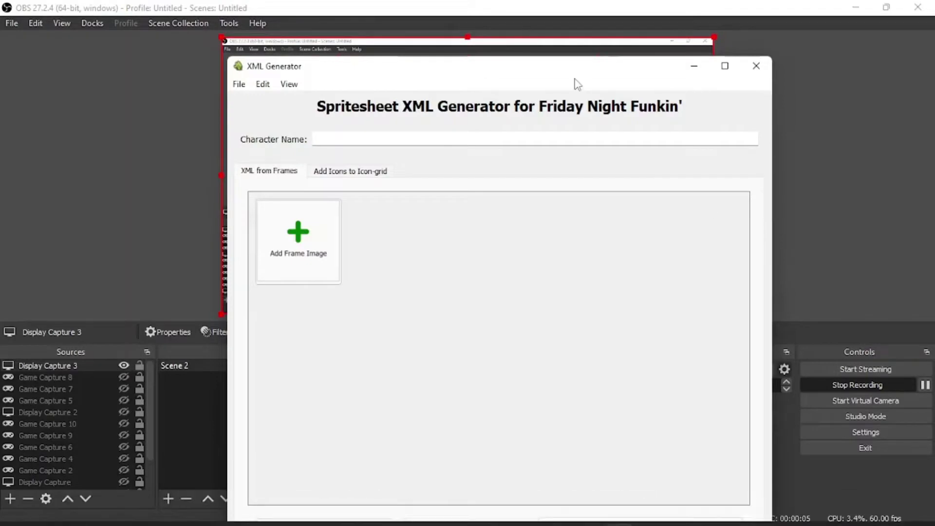
# Step: Enter TWW as the character name and browse the frame picker to the download folder
pyautogui.moveTo(540, 80); pyautogui.dragTo(464, 28)
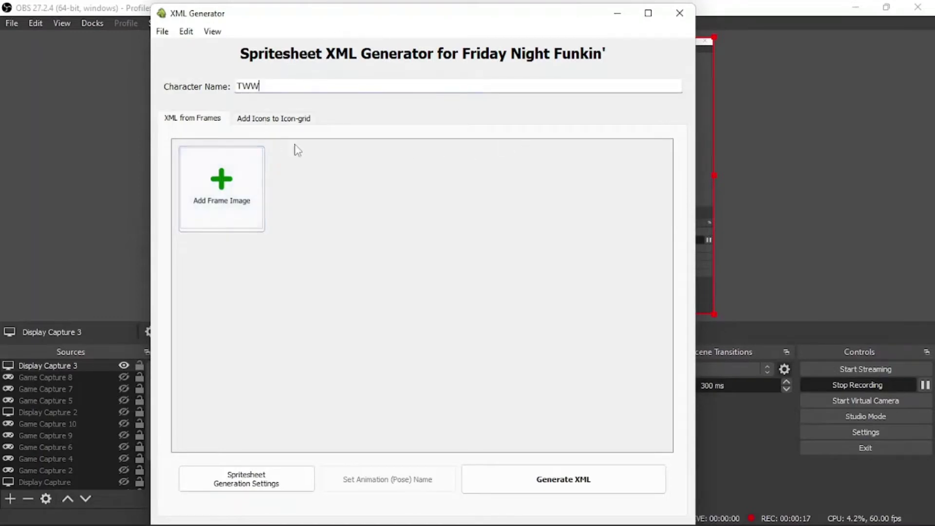
pyautogui.click(237, 182)
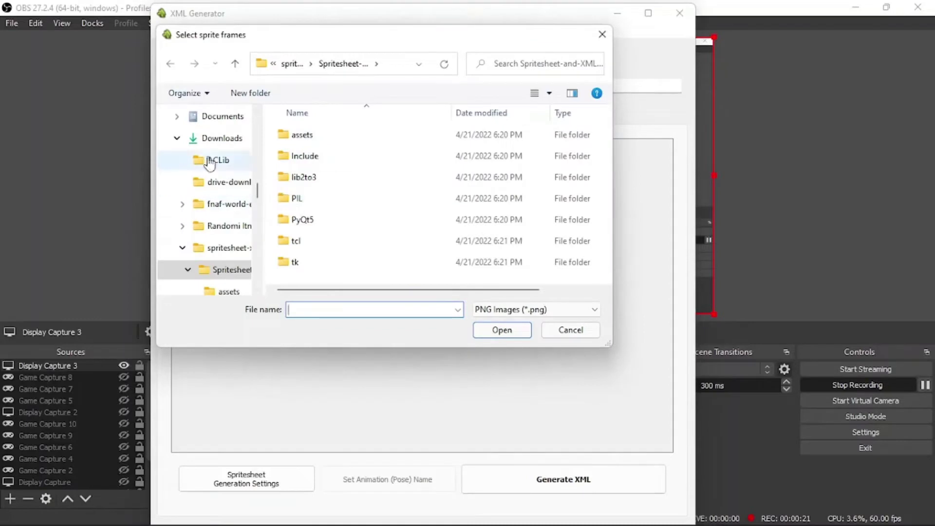
pyautogui.click(233, 185)
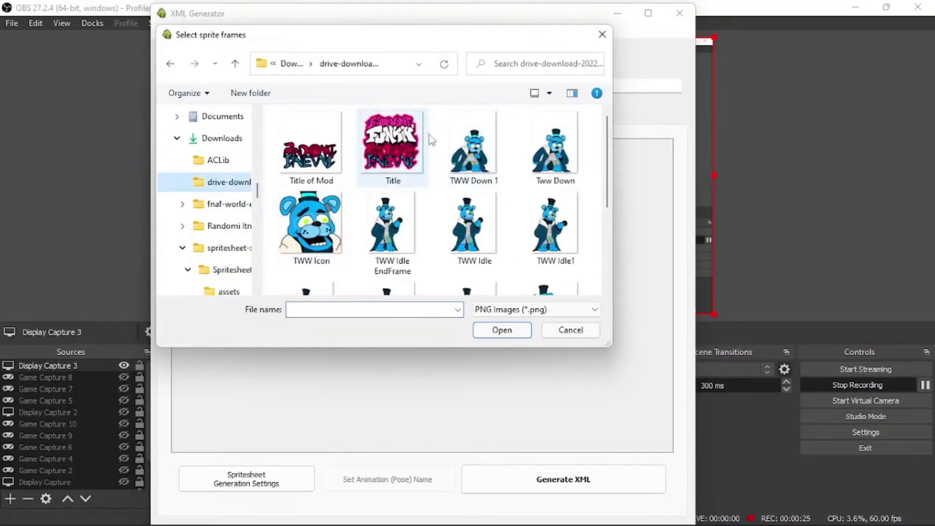
# Step: Add TWW Idle, Idle1 and Idle2 as the first three frames
pyautogui.scroll(-2, 428, 192)
pyautogui.scroll(2, 428, 192)
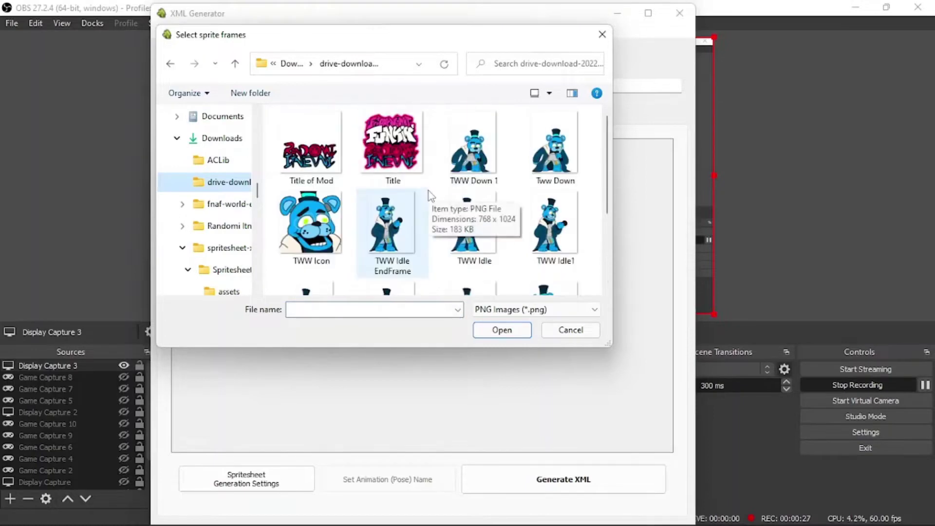
pyautogui.doubleClick(476, 227)
pyautogui.click(359, 209)
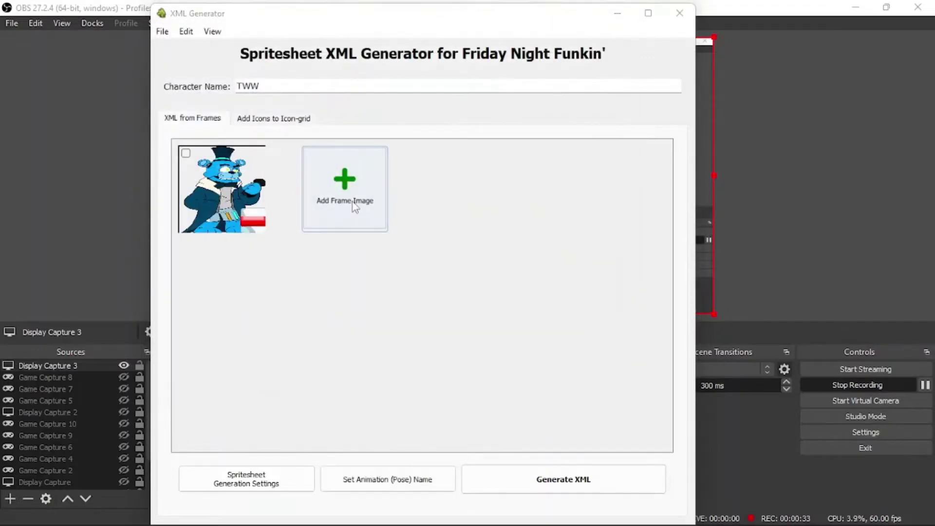
pyautogui.click(550, 237)
pyautogui.doubleClick(550, 237)
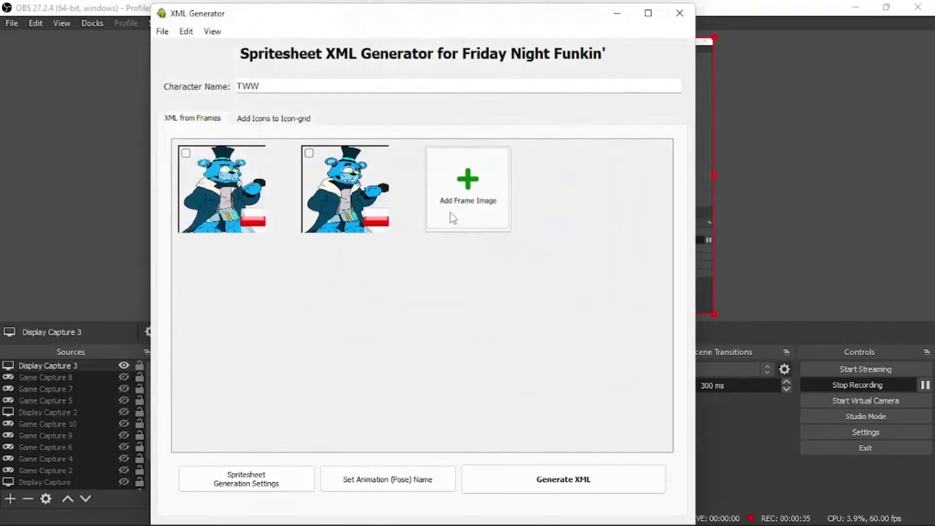
pyautogui.click(453, 210)
pyautogui.scroll(-1, 406, 256)
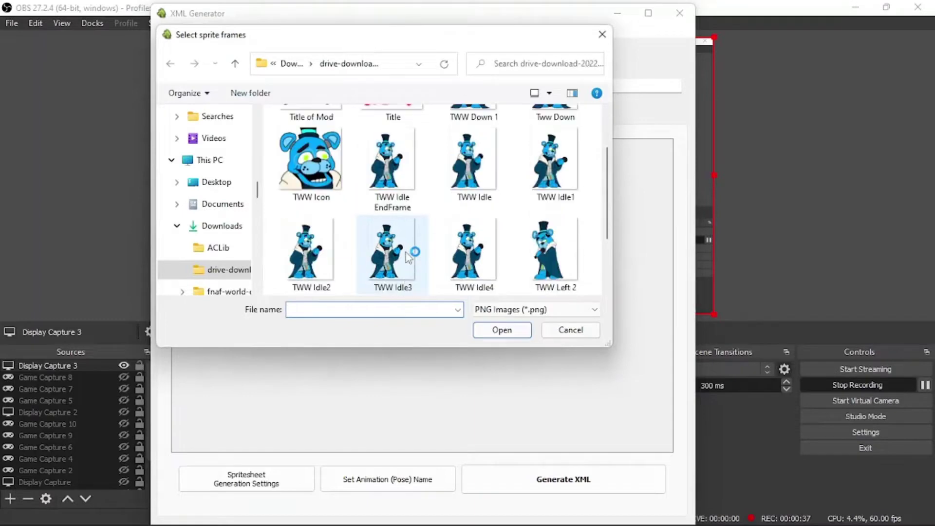
pyautogui.doubleClick(319, 261)
# Step: Add TWW Idle3, Idle4 and Idle EndFrame as frames four to six, then maximize the window
pyautogui.click(566, 199)
pyautogui.scroll(-2, 288, 256)
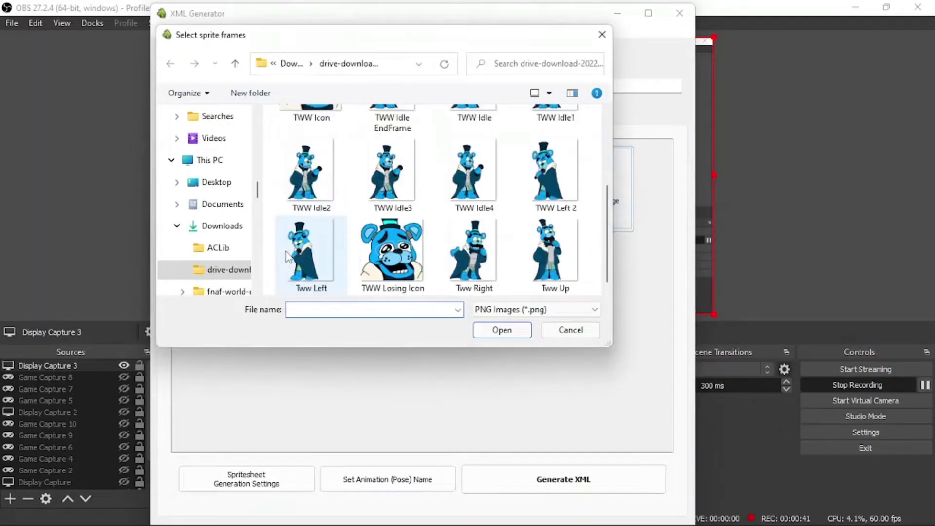
pyautogui.doubleClick(392, 170)
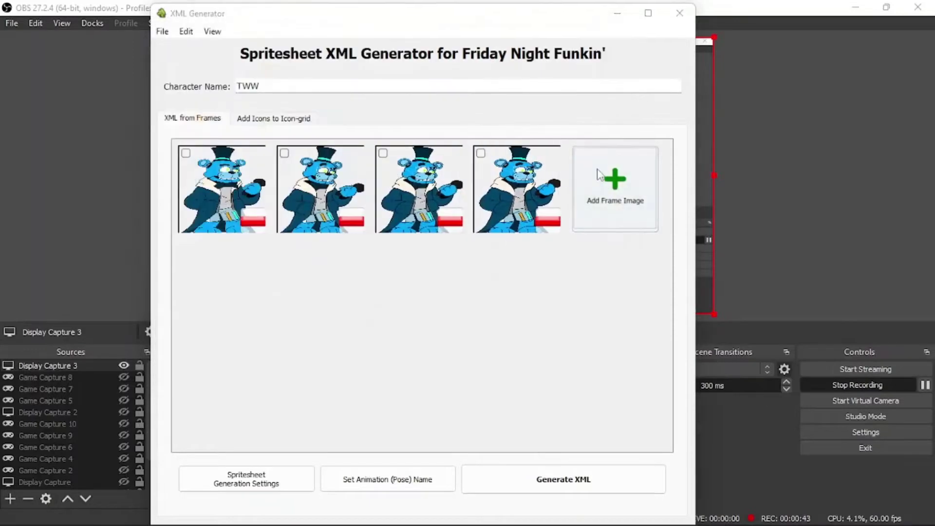
pyautogui.click(601, 178)
pyautogui.scroll(-2, 373, 211)
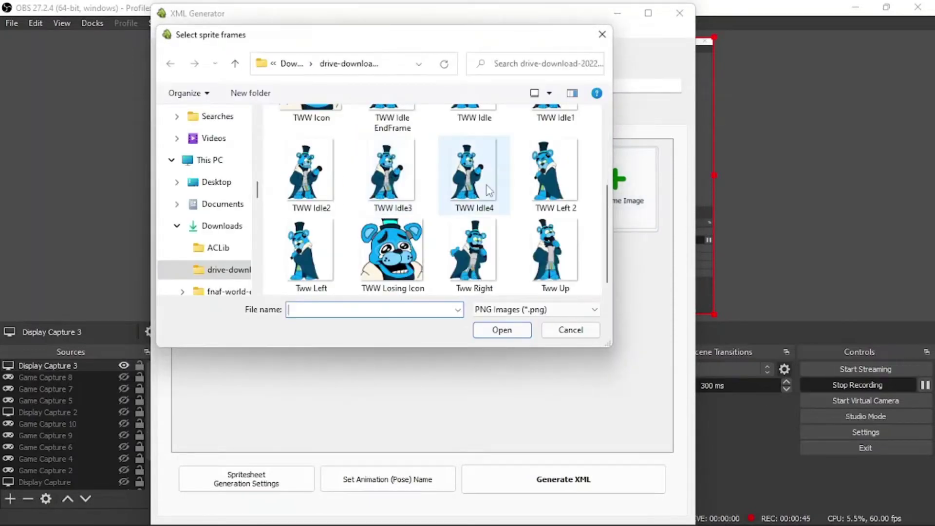
pyautogui.doubleClick(467, 170)
pyautogui.click(648, 194)
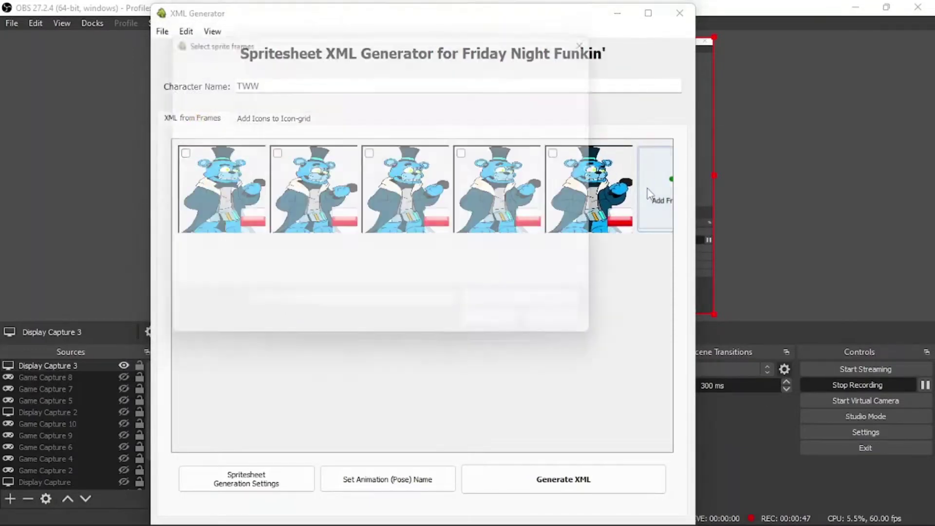
pyautogui.scroll(-2, 377, 245)
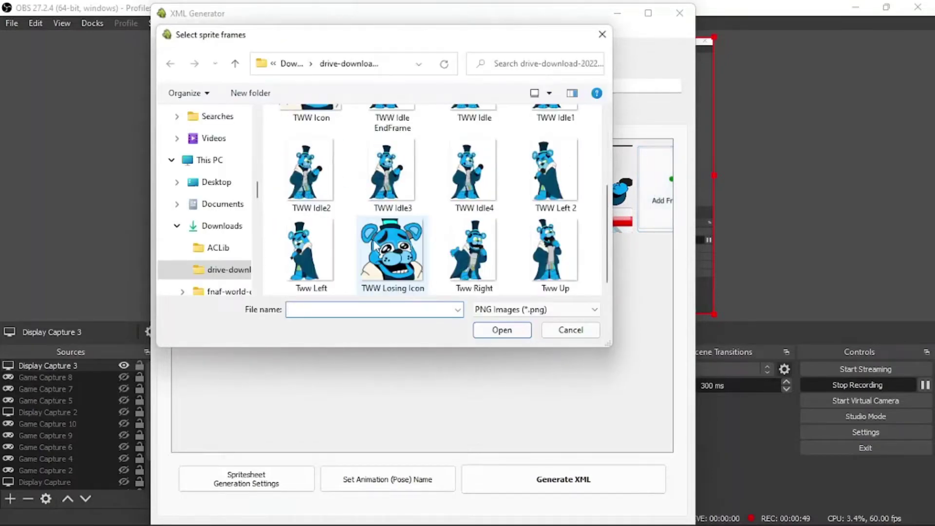
pyautogui.scroll(3, 455, 224)
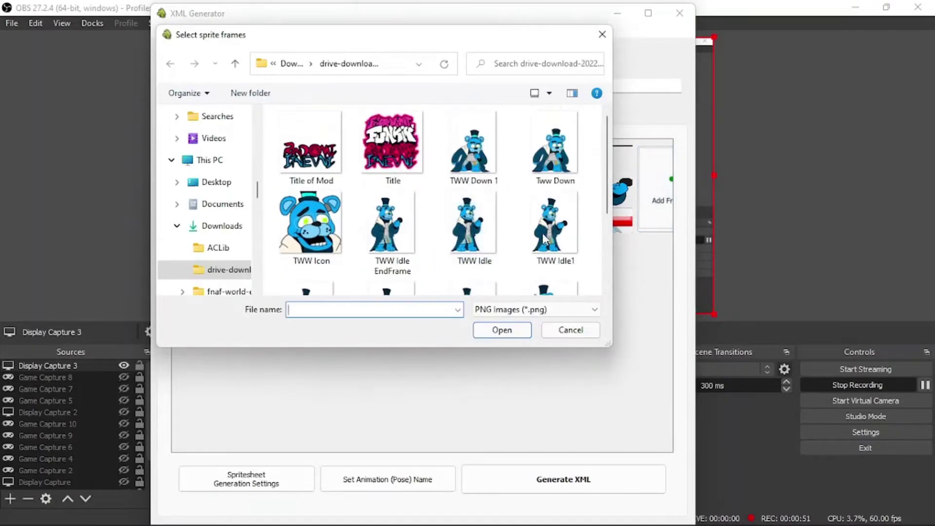
pyautogui.doubleClick(410, 234)
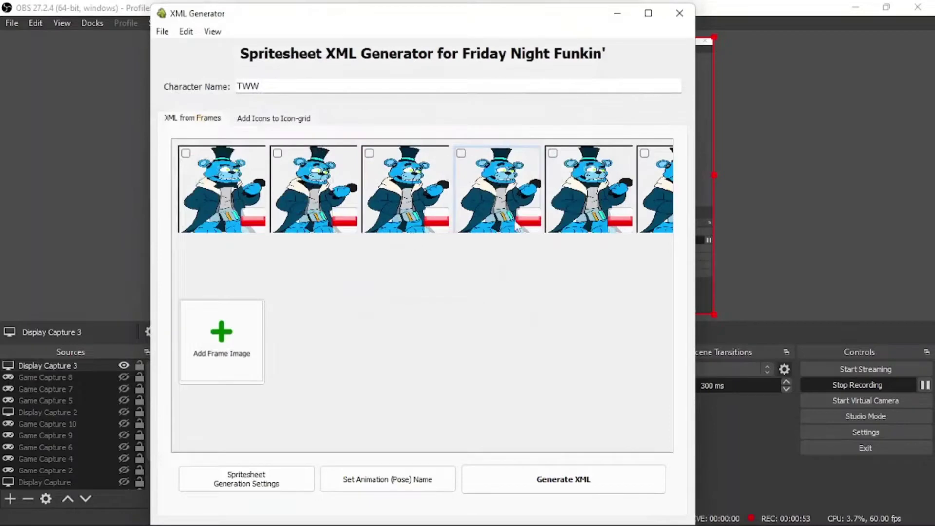
pyautogui.click(649, 14)
# Step: Give all six idle frames the animation prefix 'idle'
pyautogui.click(77, 215)
pyautogui.click(205, 183)
pyautogui.click(332, 183)
pyautogui.click(455, 170)
pyautogui.click(580, 178)
pyautogui.click(681, 172)
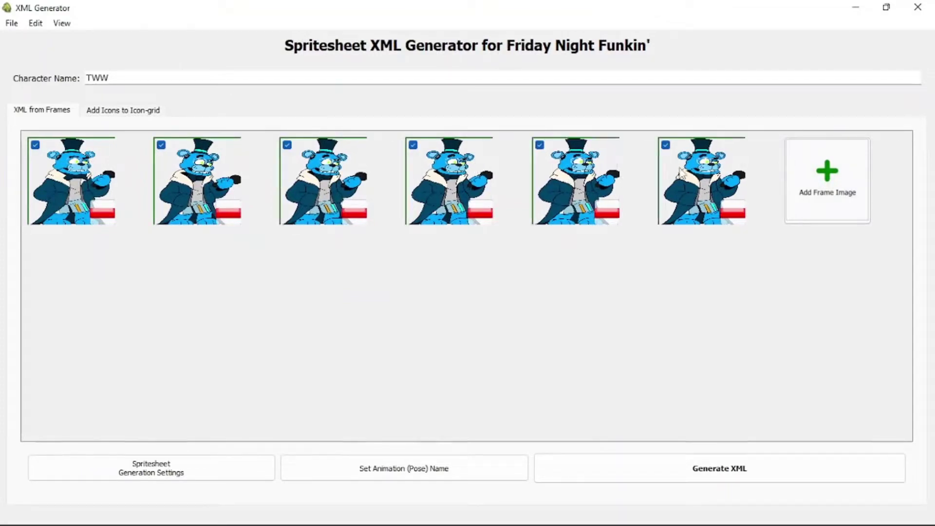
pyautogui.click(413, 469)
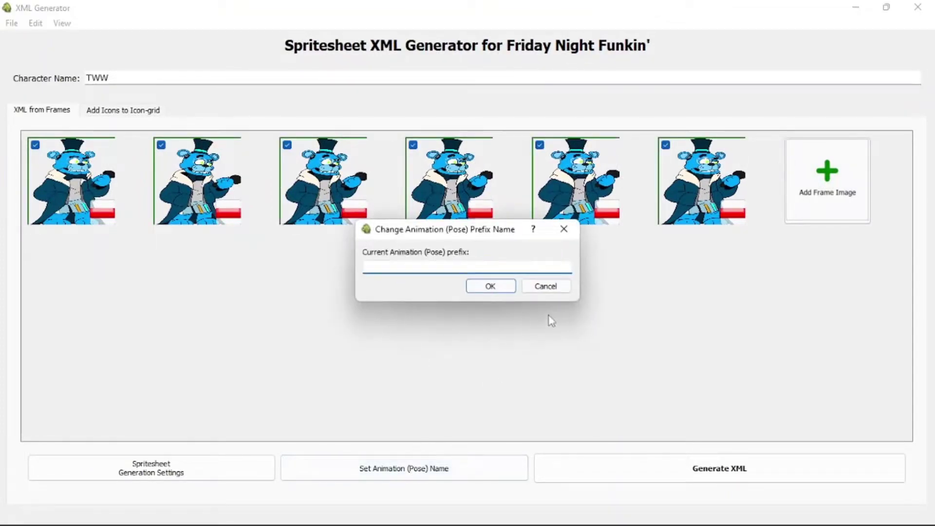
pyautogui.click(491, 288)
pyautogui.click(846, 191)
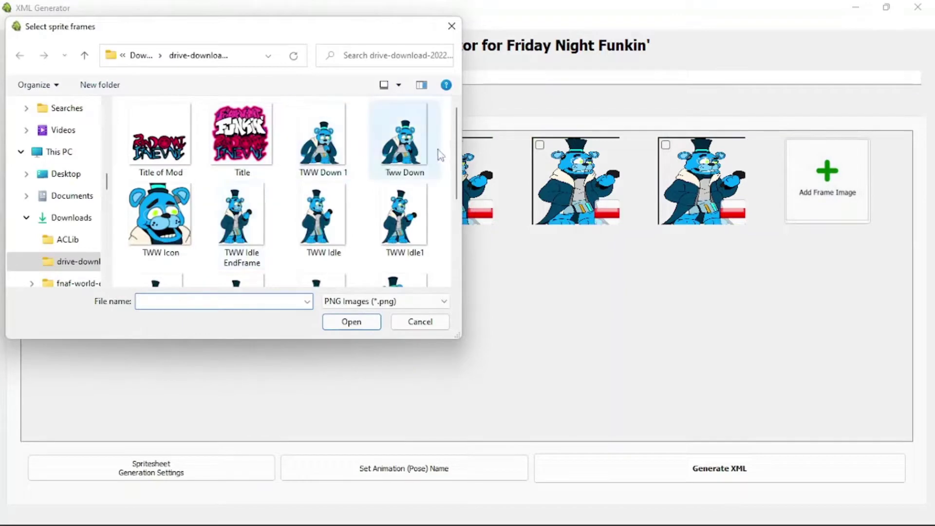
# Step: Add Tww Down, TWW Down 1 and Tww Left as new frames
pyautogui.click(424, 155)
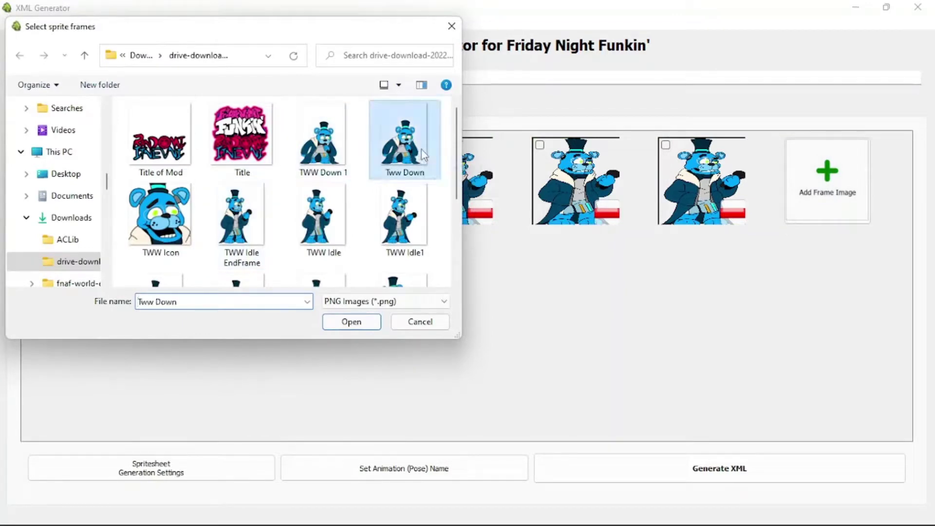
pyautogui.doubleClick(424, 155)
pyautogui.click(857, 184)
pyautogui.doubleClick(324, 141)
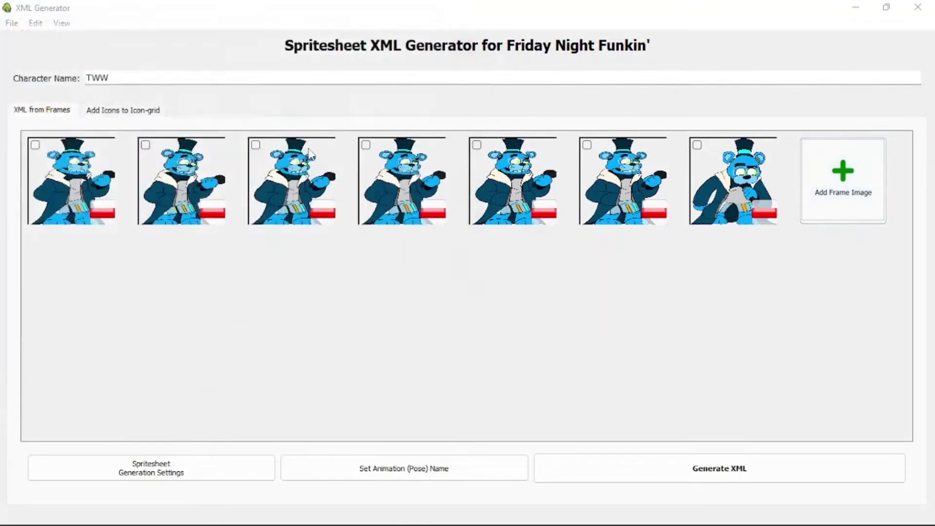
pyautogui.click(82, 319)
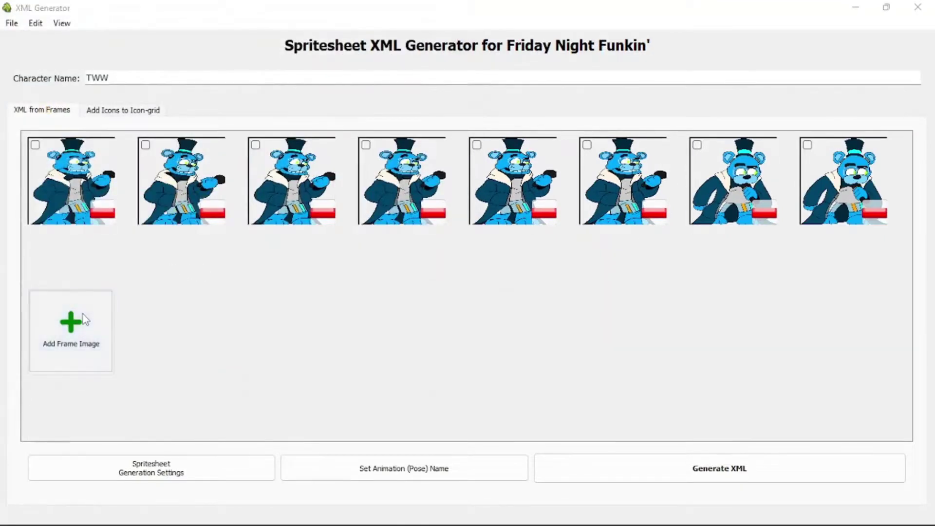
pyautogui.scroll(-3, 294, 216)
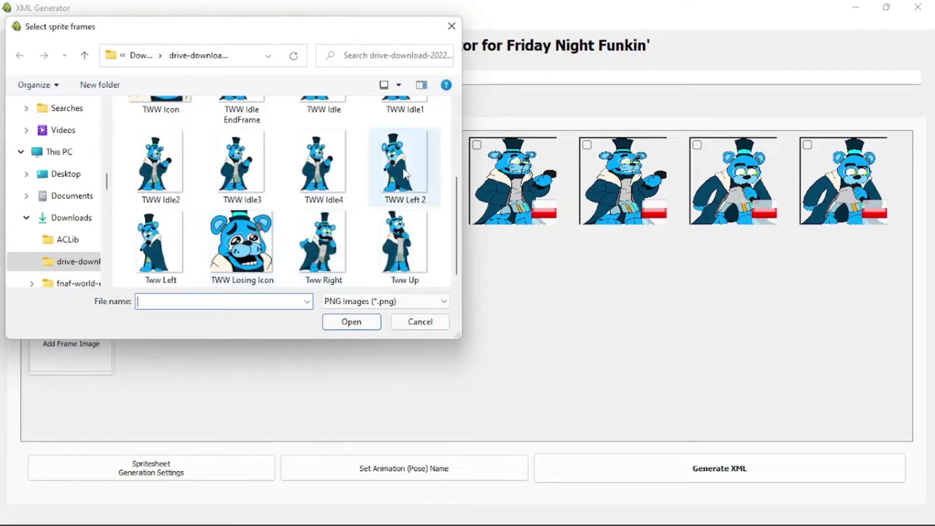
pyautogui.scroll(3, 324, 176)
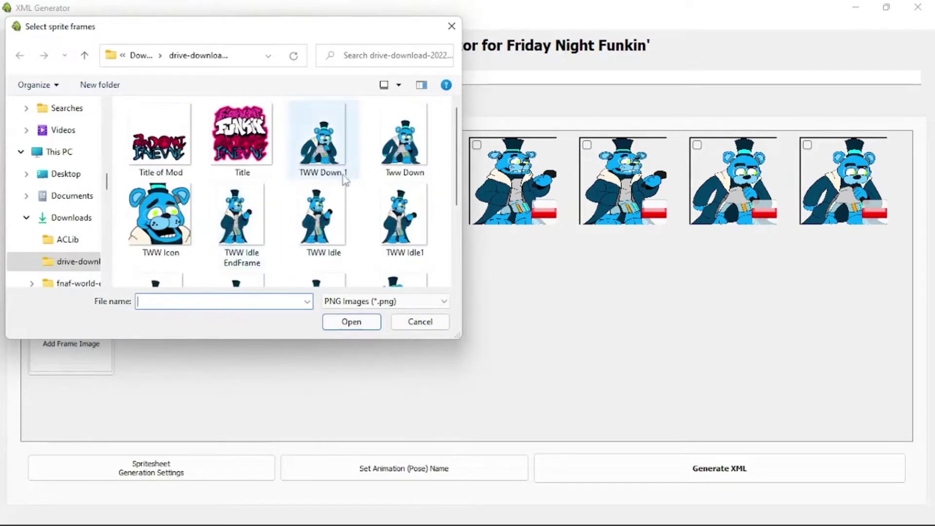
pyautogui.scroll(-3, 292, 222)
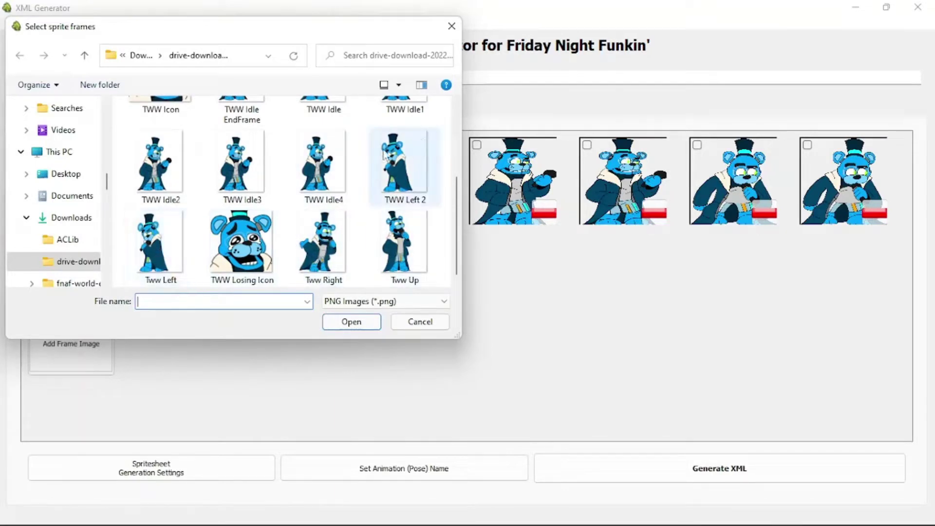
pyautogui.doubleClick(156, 270)
# Step: Add TWW Left 2, Tww Right and Tww Up as the remaining frames
pyautogui.click(215, 312)
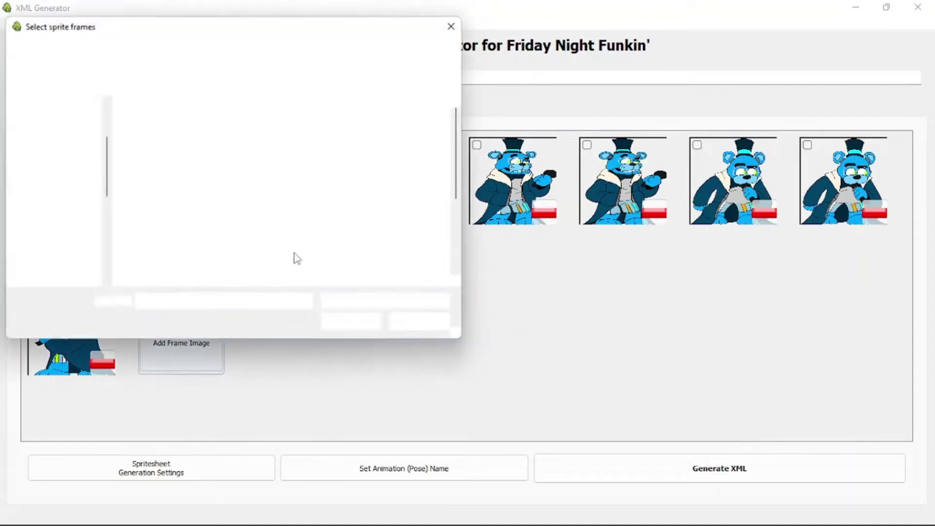
pyautogui.scroll(-3, 419, 178)
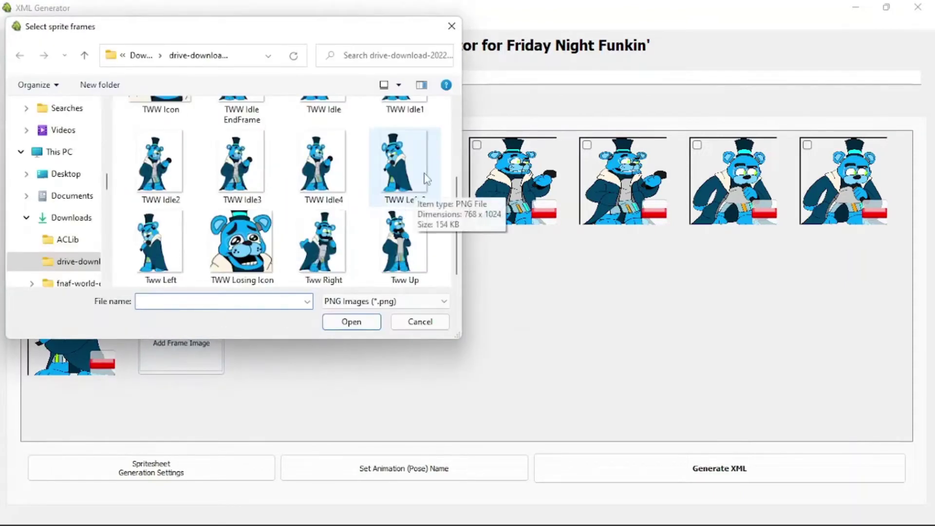
pyautogui.doubleClick(410, 182)
pyautogui.click(295, 349)
pyautogui.scroll(-3, 359, 246)
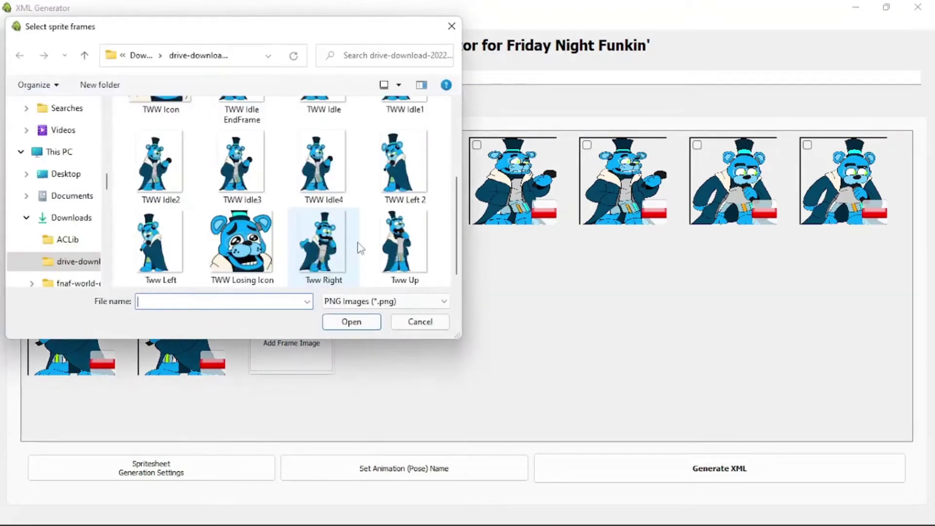
pyautogui.doubleClick(311, 258)
pyautogui.click(389, 327)
pyautogui.scroll(-3, 372, 270)
pyautogui.click(395, 271)
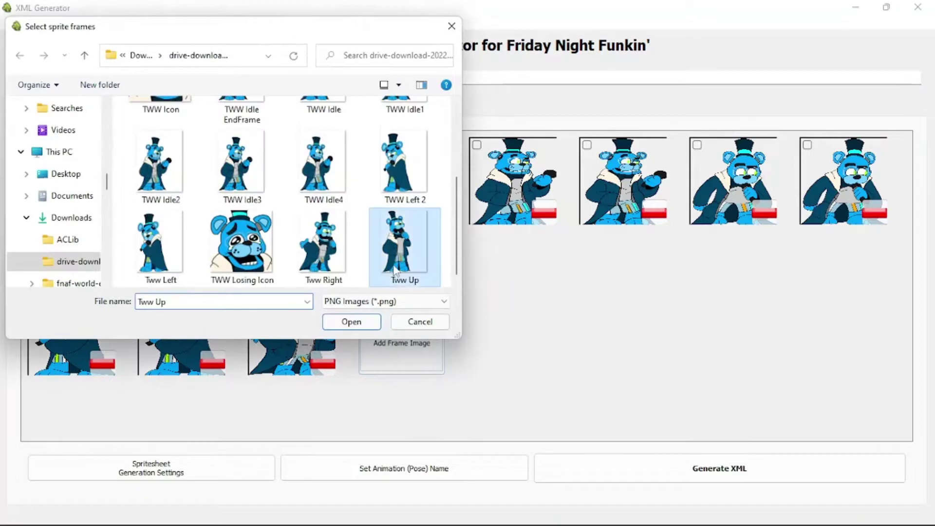
pyautogui.doubleClick(396, 271)
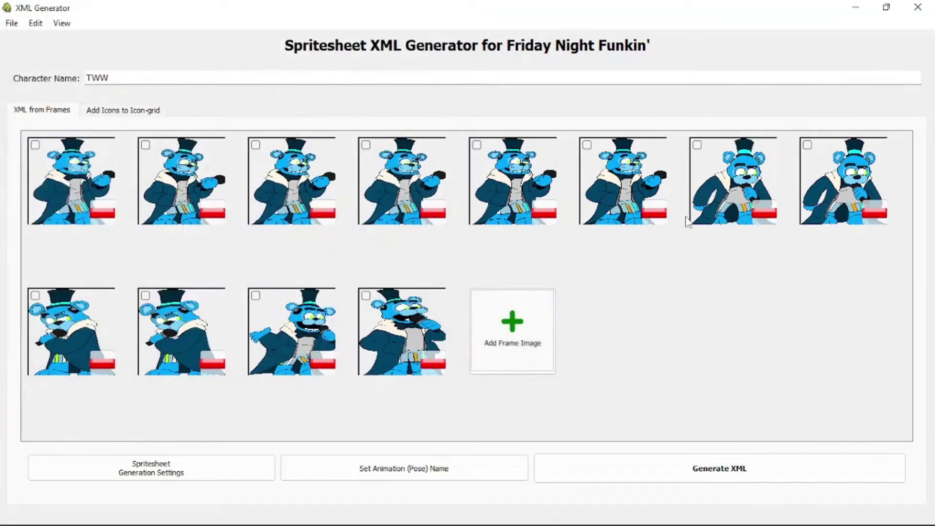
# Step: Give frames seven and eight the pose prefix singDOWN
pyautogui.click(741, 184)
pyautogui.click(846, 190)
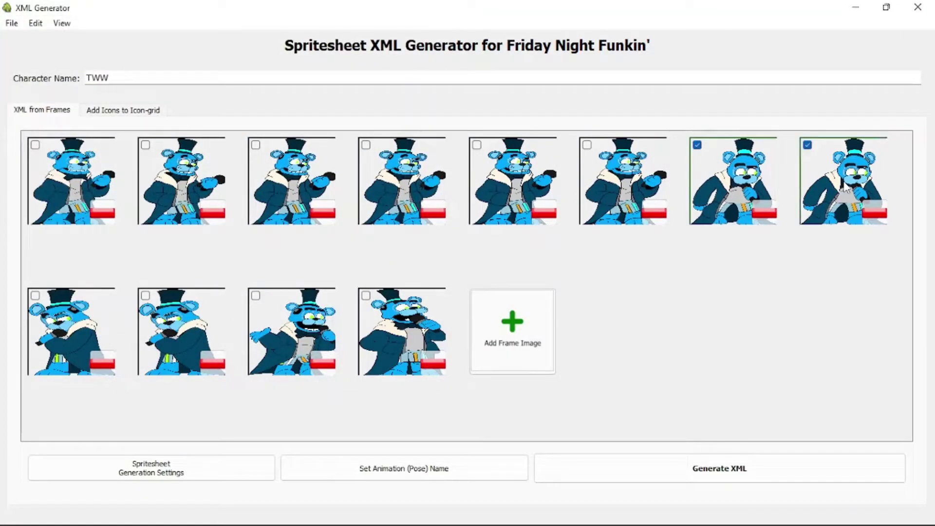
pyautogui.click(414, 477)
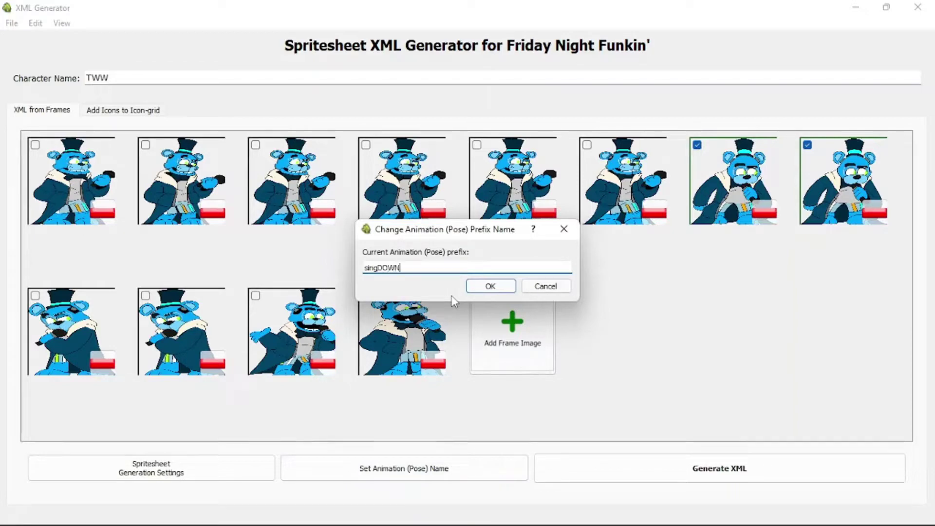
pyautogui.click(490, 288)
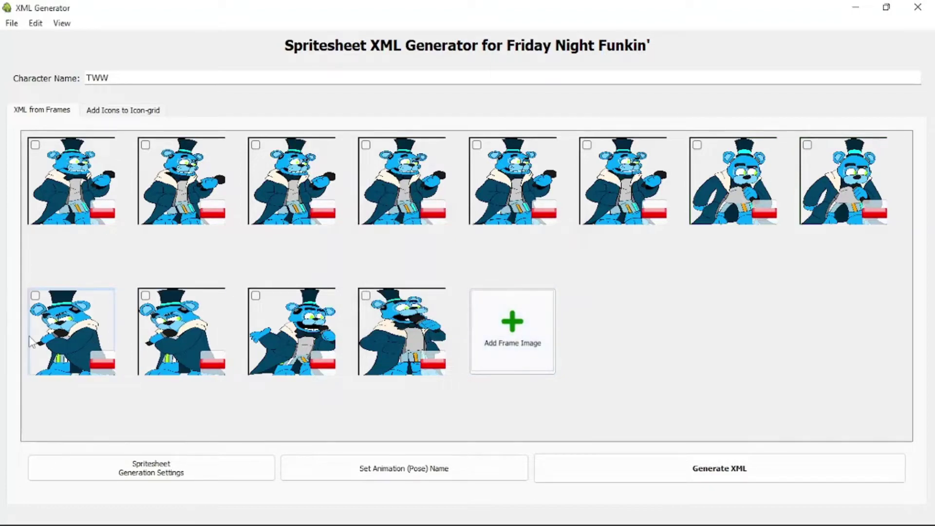
# Step: Give the first two frames of the second row the prefix singLEFT
pyautogui.click(88, 331)
pyautogui.click(195, 340)
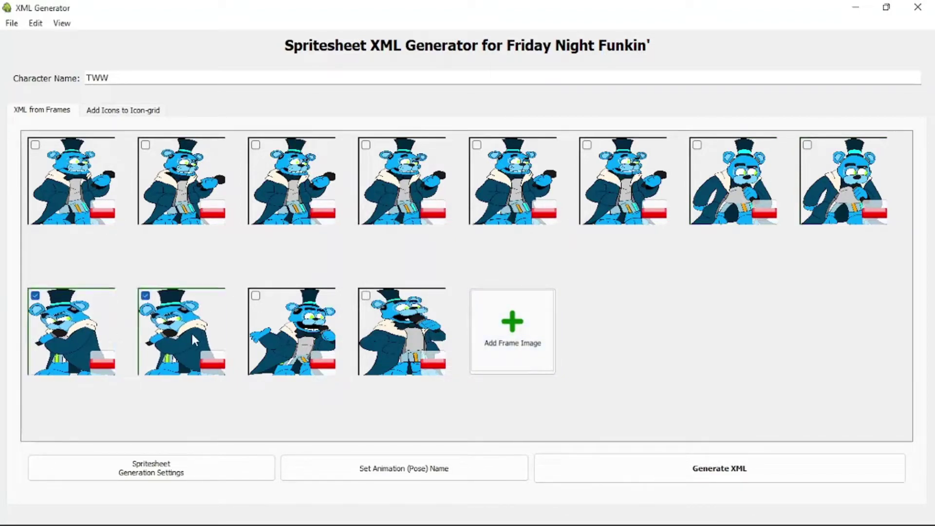
pyautogui.click(427, 468)
pyautogui.write('si')
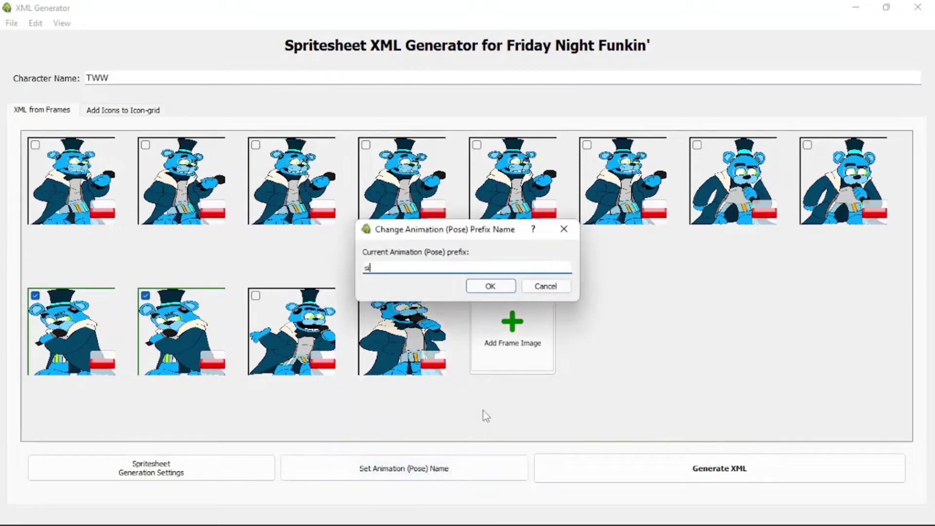
pyautogui.write('ngLEFT')
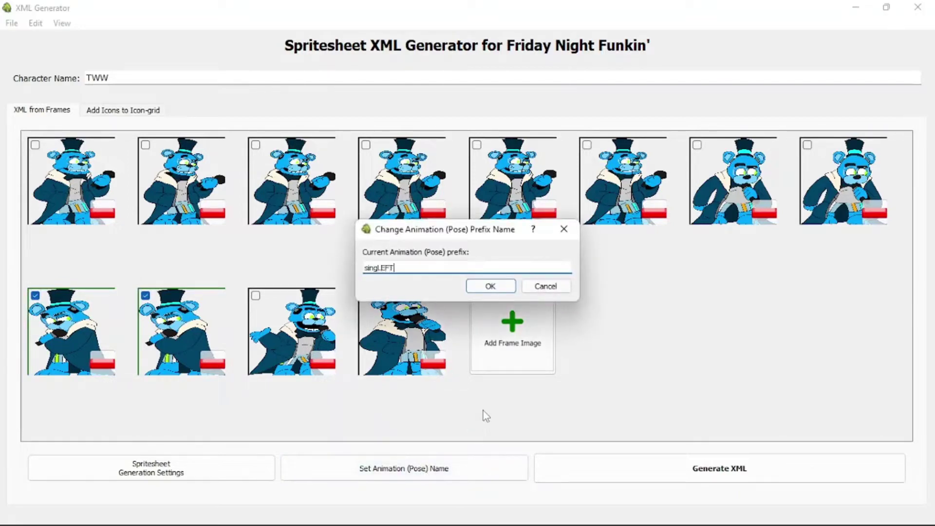
pyautogui.click(489, 288)
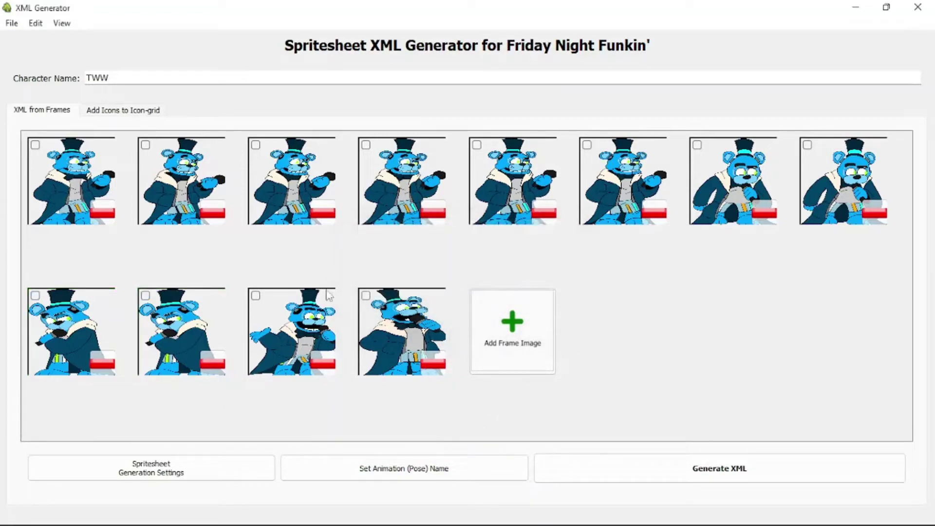
# Step: Label the last two frames singRIGHT and singUP
pyautogui.click(297, 306)
pyautogui.click(446, 473)
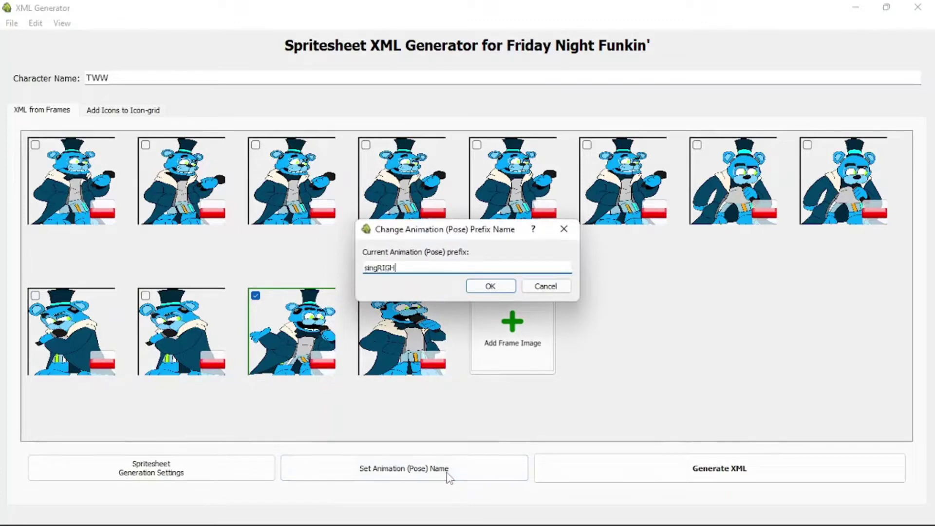
pyautogui.click(512, 289)
pyautogui.click(360, 331)
pyautogui.click(403, 472)
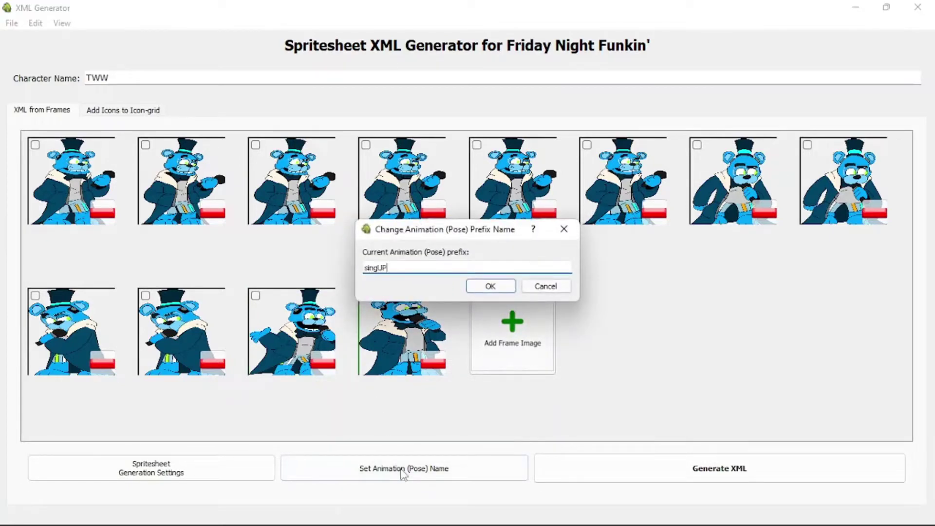
pyautogui.click(502, 291)
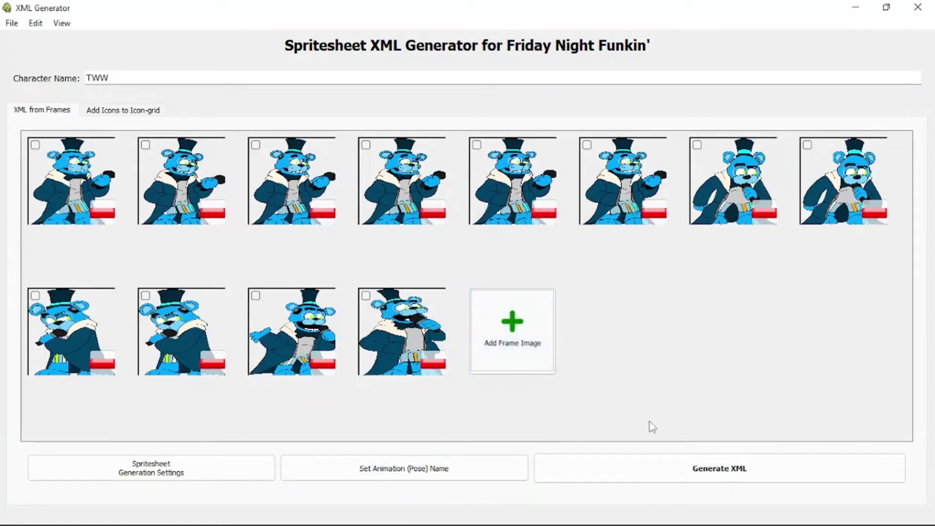
# Step: Generate the TWW XML into psych-TWW - Copy - Copy/mods/images/characters, then close the generator
pyautogui.click(718, 466)
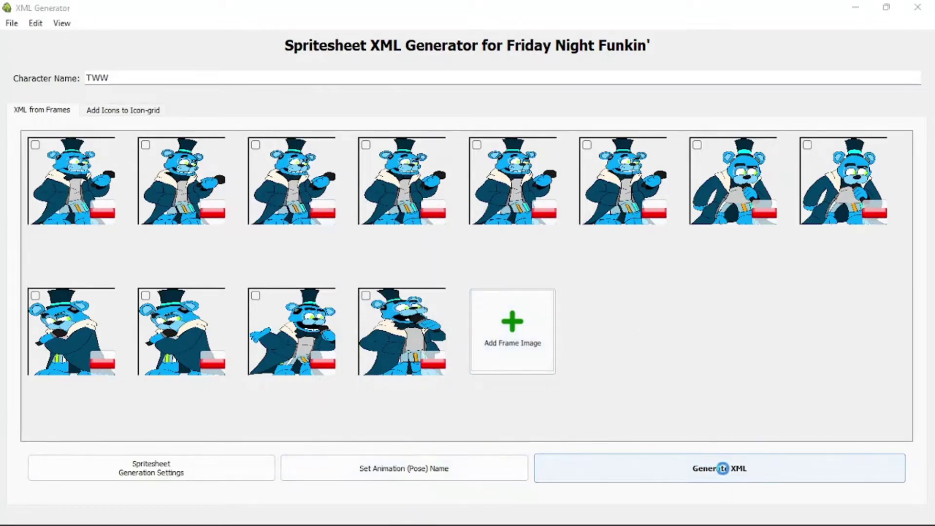
pyautogui.click(50, 219)
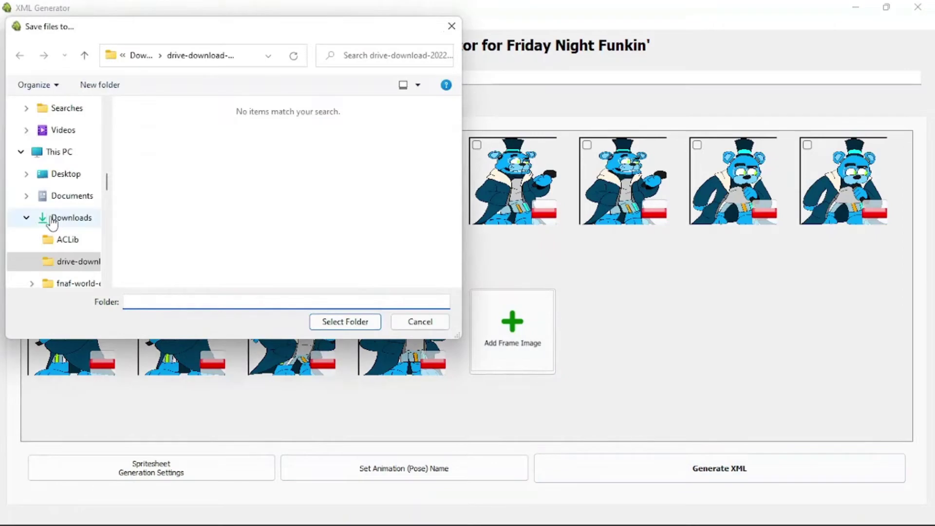
pyautogui.doubleClick(179, 188)
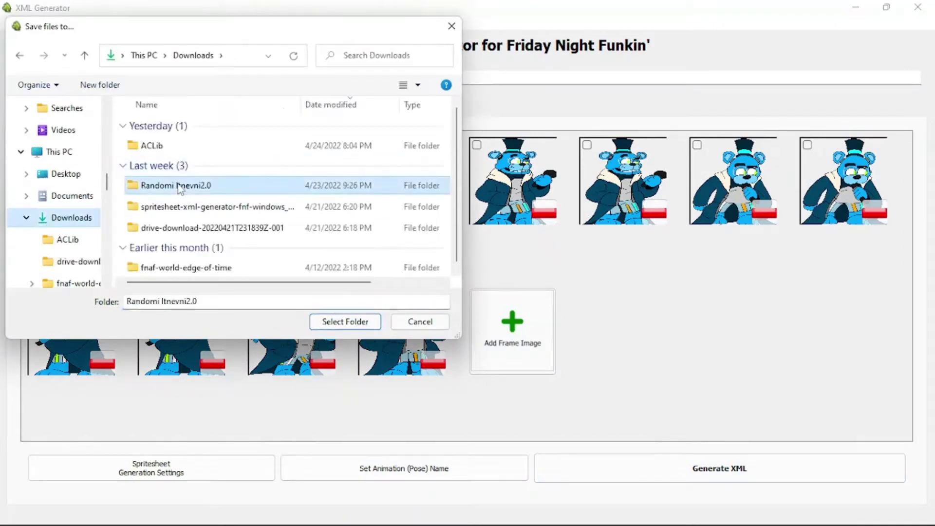
pyautogui.click(168, 128)
pyautogui.doubleClick(169, 128)
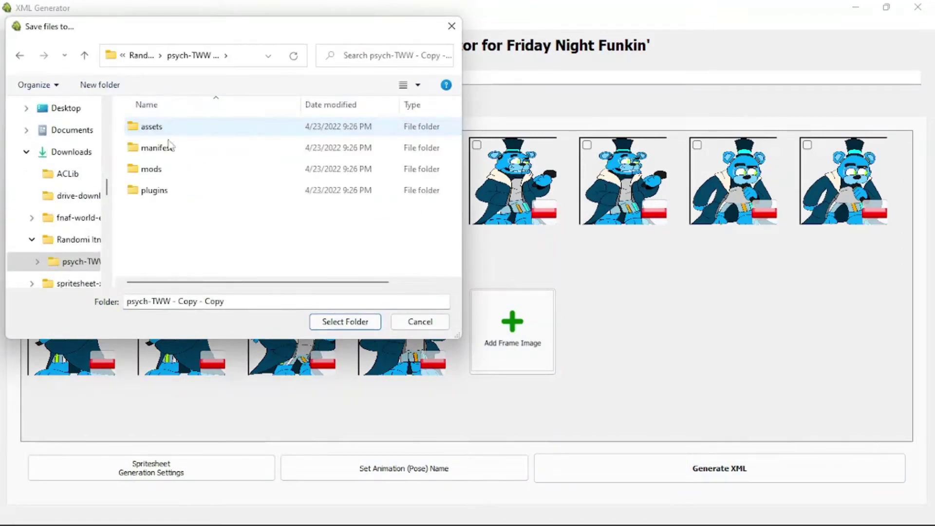
pyautogui.doubleClick(161, 171)
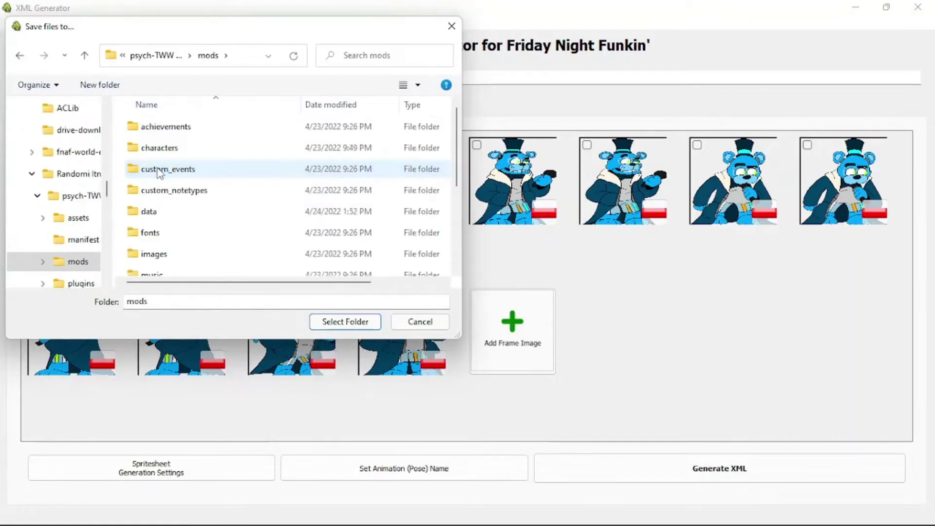
pyautogui.scroll(-1, 162, 217)
pyautogui.doubleClick(163, 207)
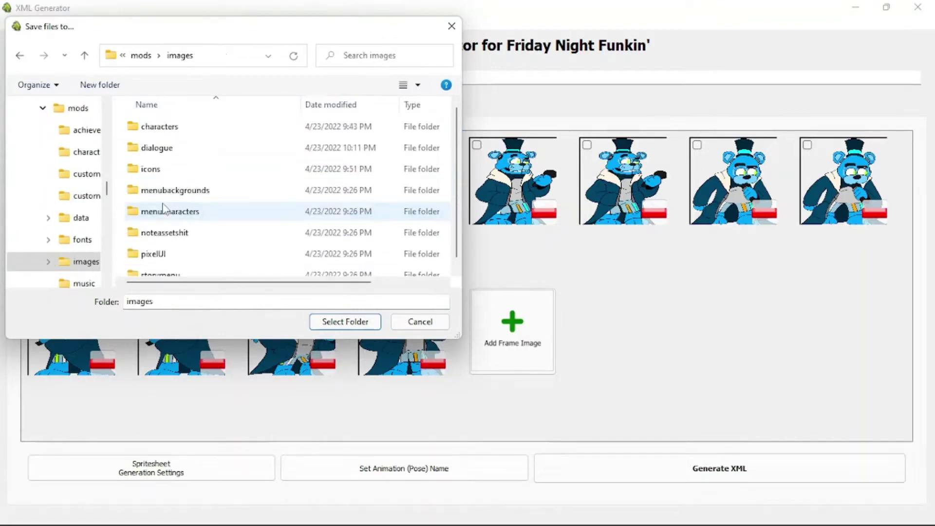
pyautogui.doubleClick(188, 129)
pyautogui.click(339, 323)
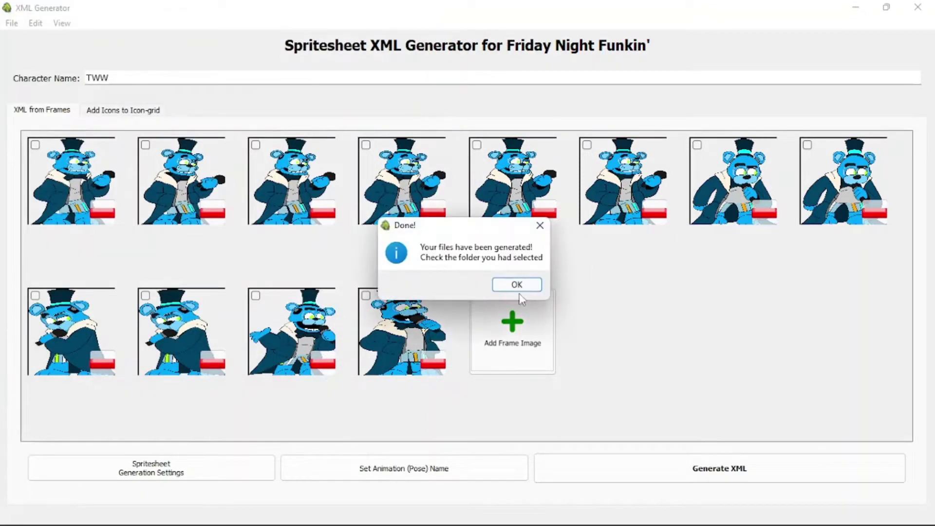
pyautogui.click(516, 285)
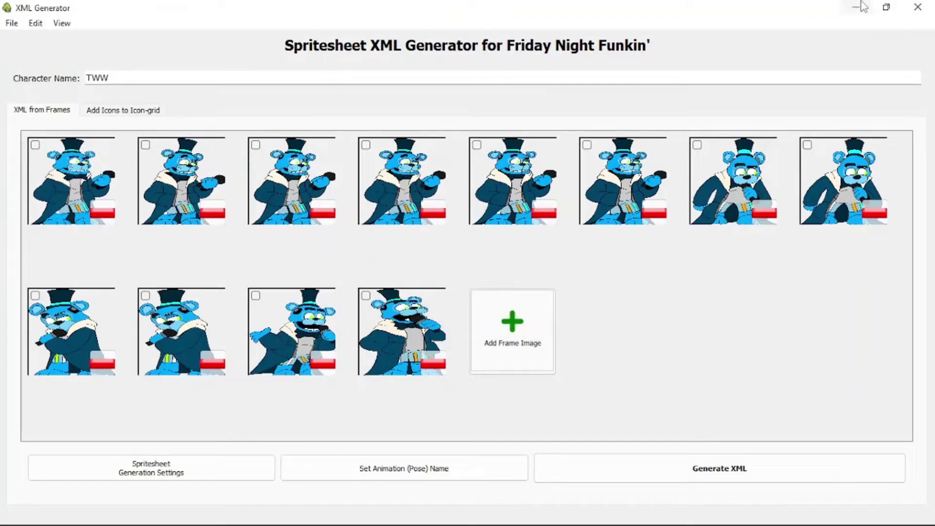
pyautogui.click(918, 6)
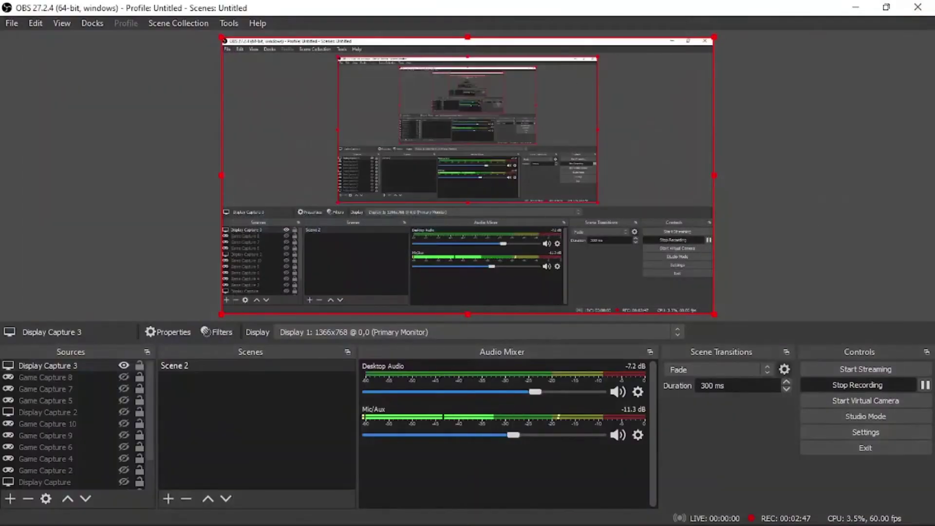
# Step: Check mods/images/characters for the TWW PNG and XML, dismiss the zip error, return to psych-TWW - Copy - Copy
pyautogui.moveTo(485, 509)
pyautogui.click(445, 446)
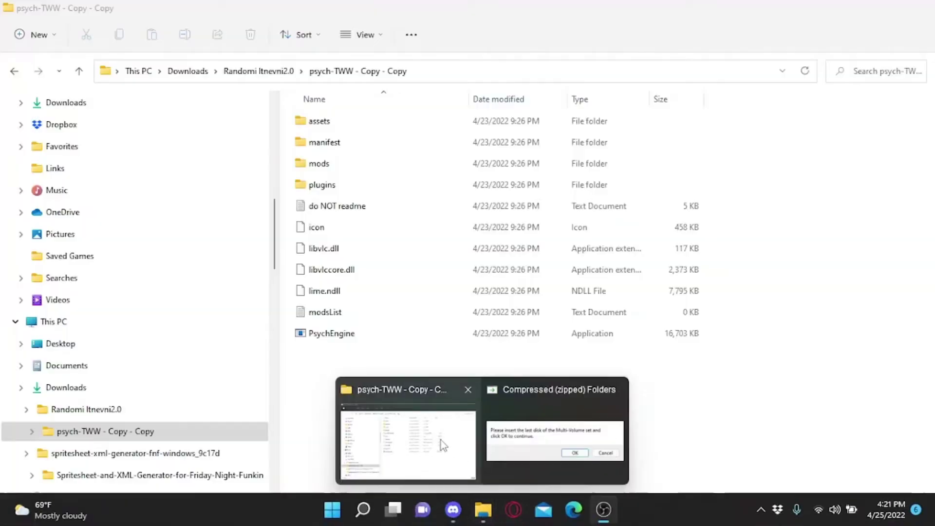
pyautogui.doubleClick(317, 163)
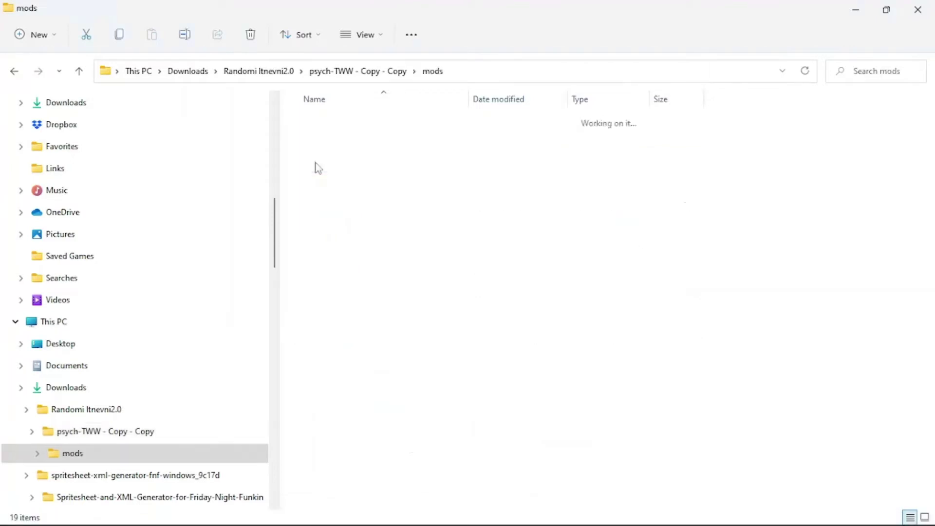
pyautogui.doubleClick(346, 248)
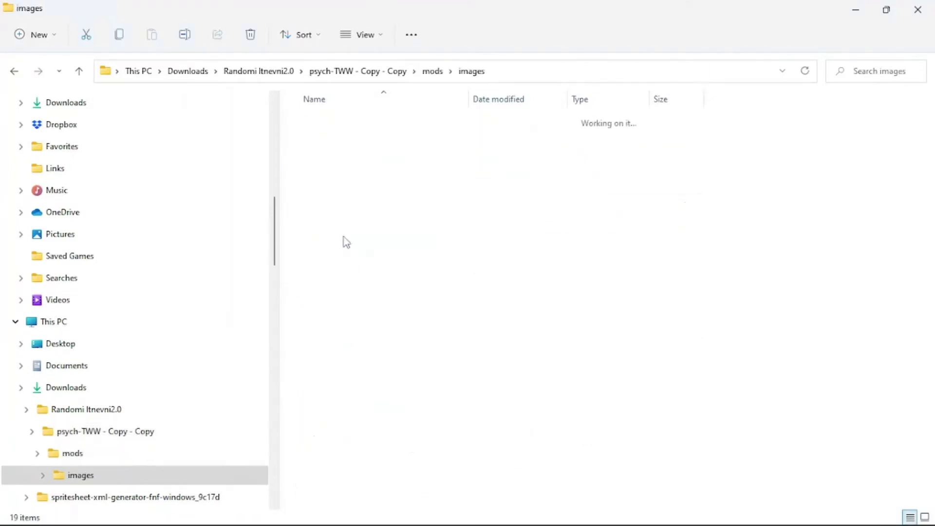
pyautogui.doubleClick(331, 121)
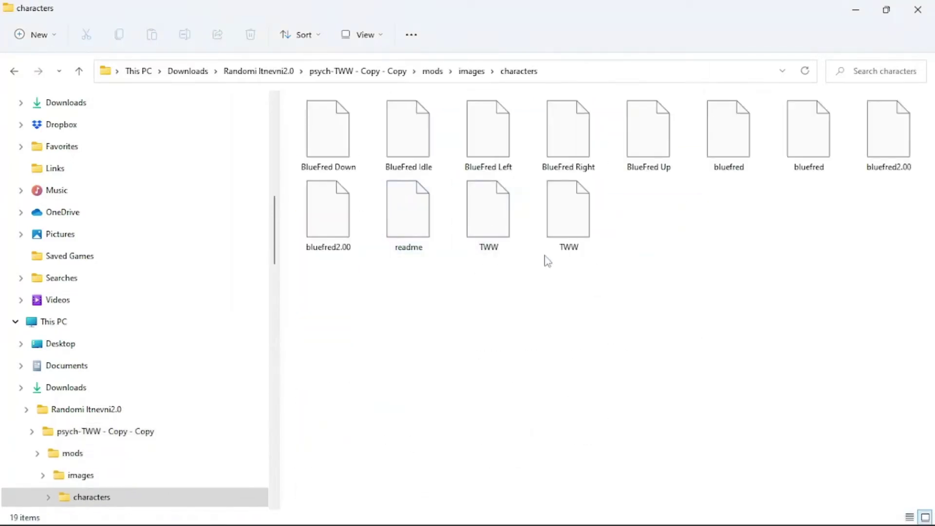
pyautogui.moveTo(541, 507)
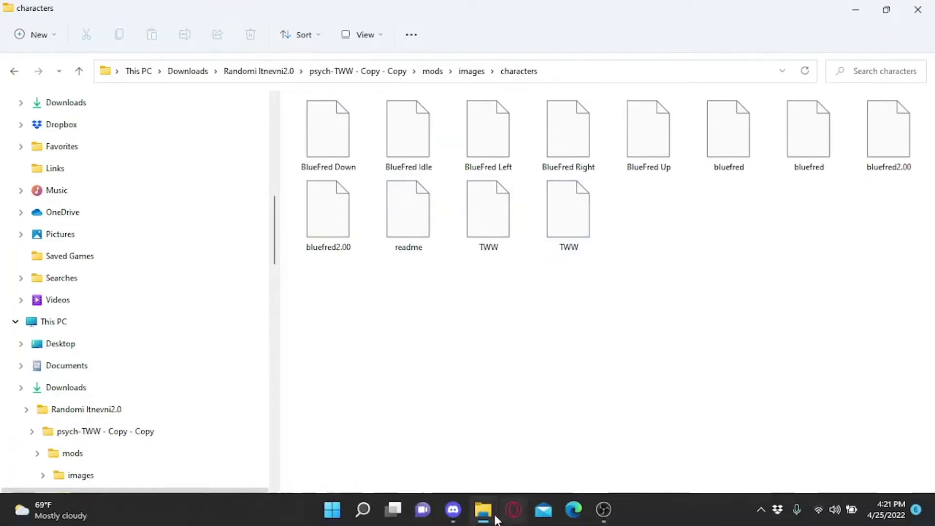
pyautogui.moveTo(492, 511)
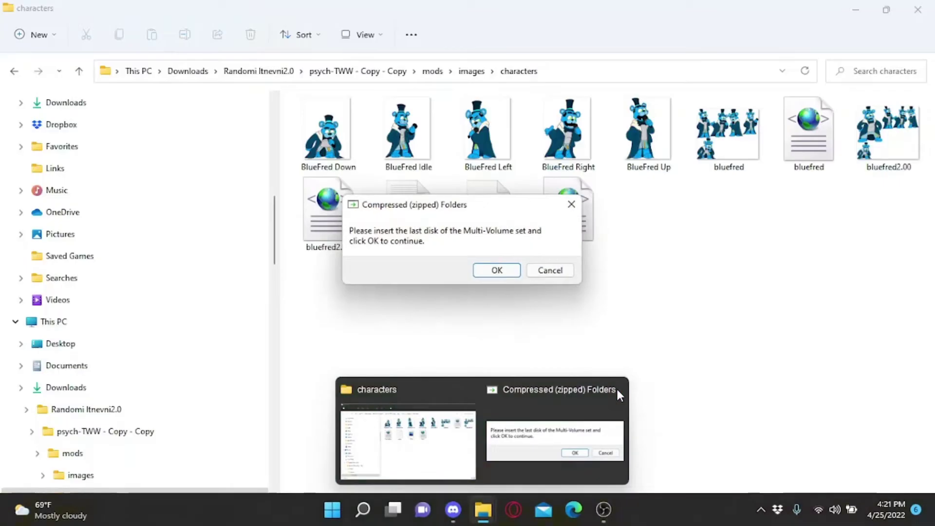
pyautogui.click(616, 389)
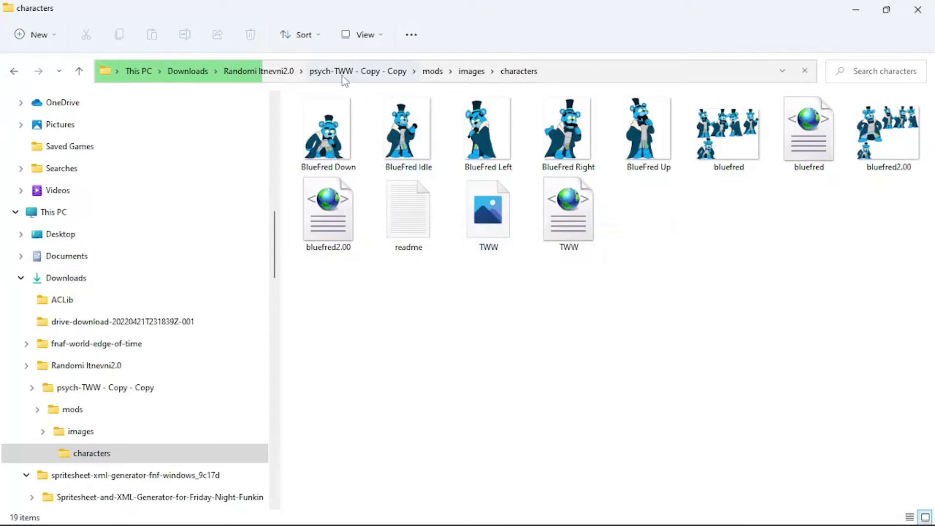
pyautogui.click(385, 72)
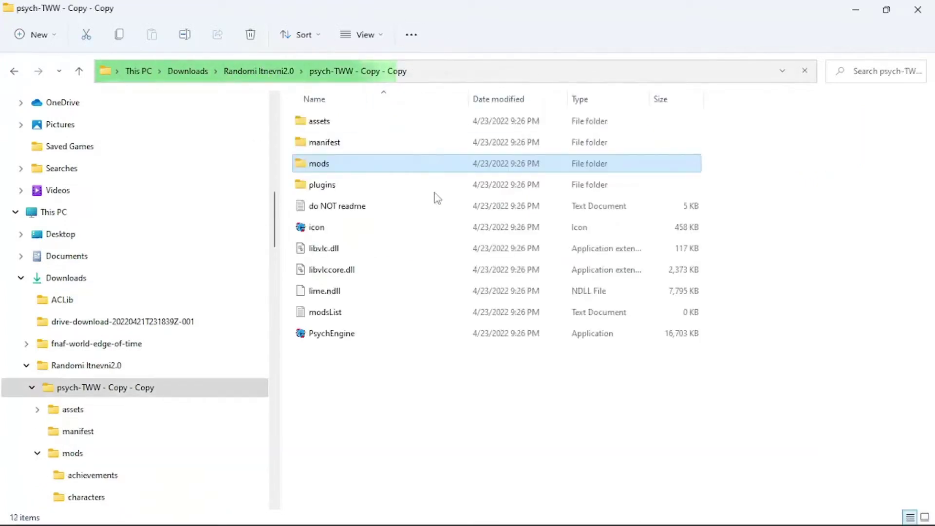
# Step: Launch PsychEngine full-screen, press 7 for the editors menu, and enter the Character Editor
pyautogui.doubleClick(331, 334)
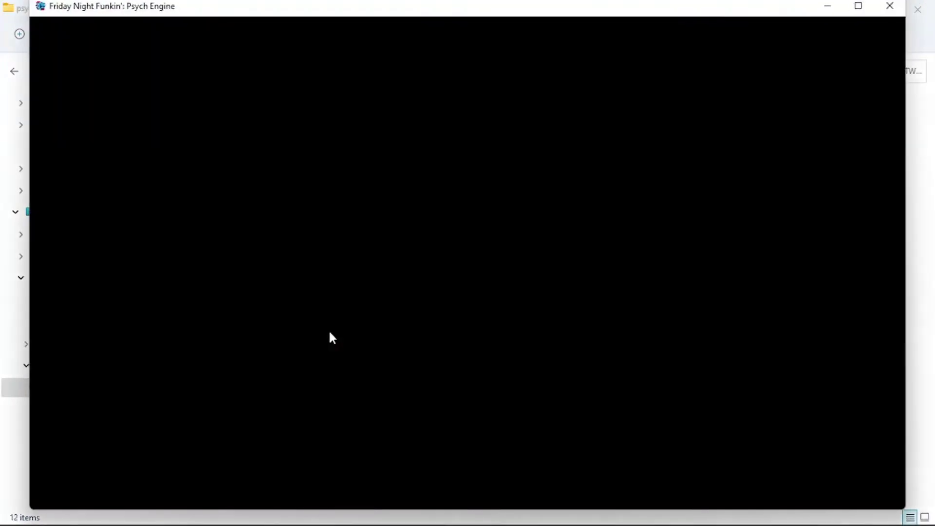
pyautogui.click(857, 7)
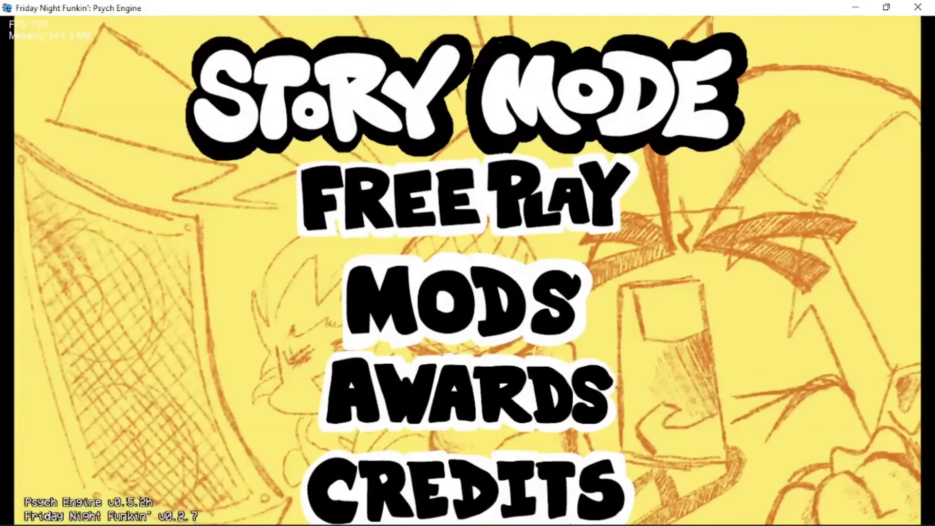
pyautogui.press('7')
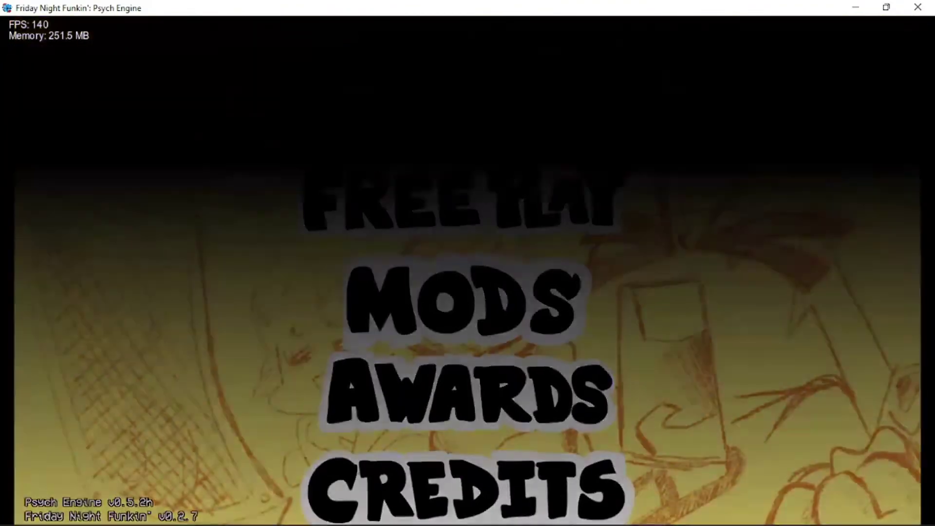
pyautogui.press('Down')
pyautogui.press('Down')
pyautogui.press('Down')
pyautogui.press('Up')
pyautogui.press('Down')
pyautogui.press('Down')
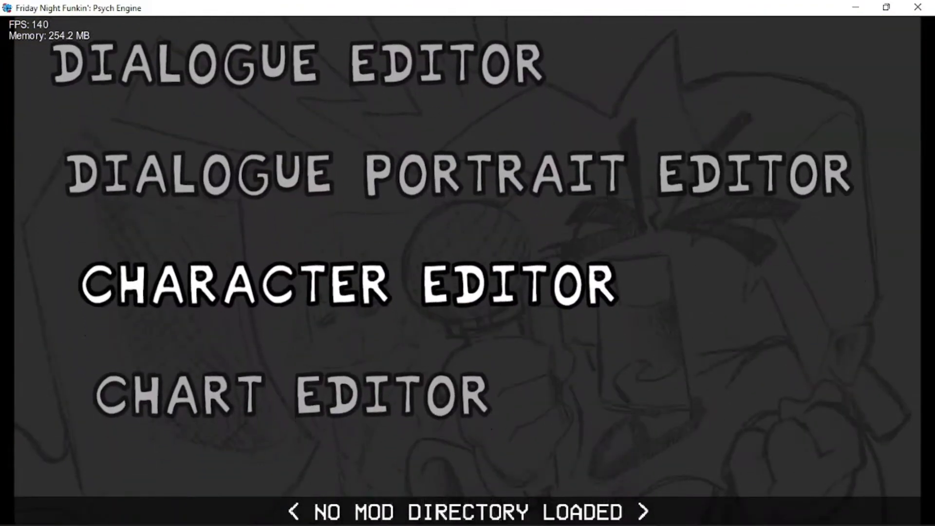
pyautogui.press('Return')
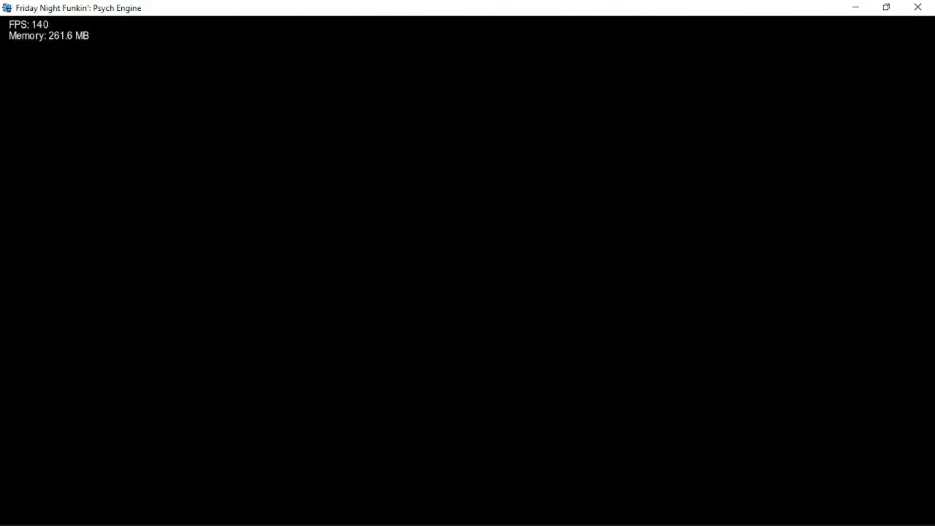
# Step: Load the character template with image characters/TWW and scale it to 0.7
pyautogui.press('-')
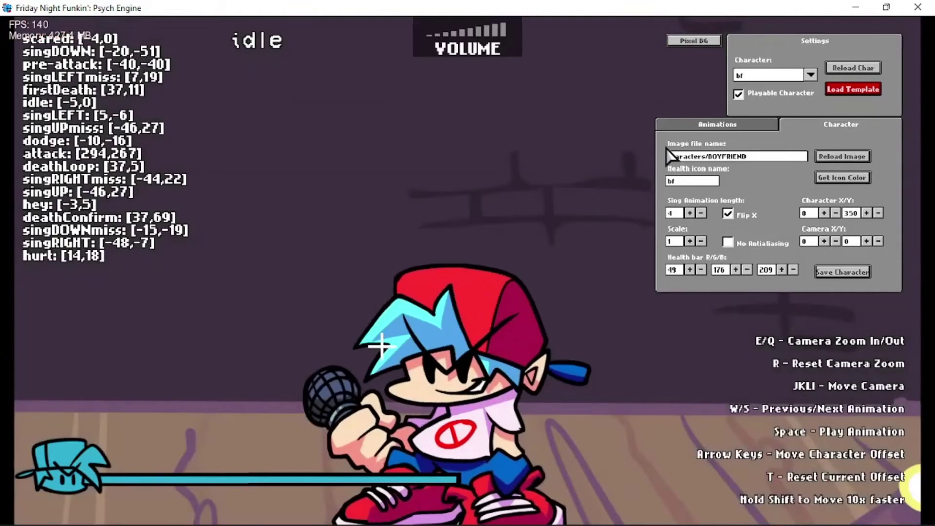
pyautogui.click(849, 91)
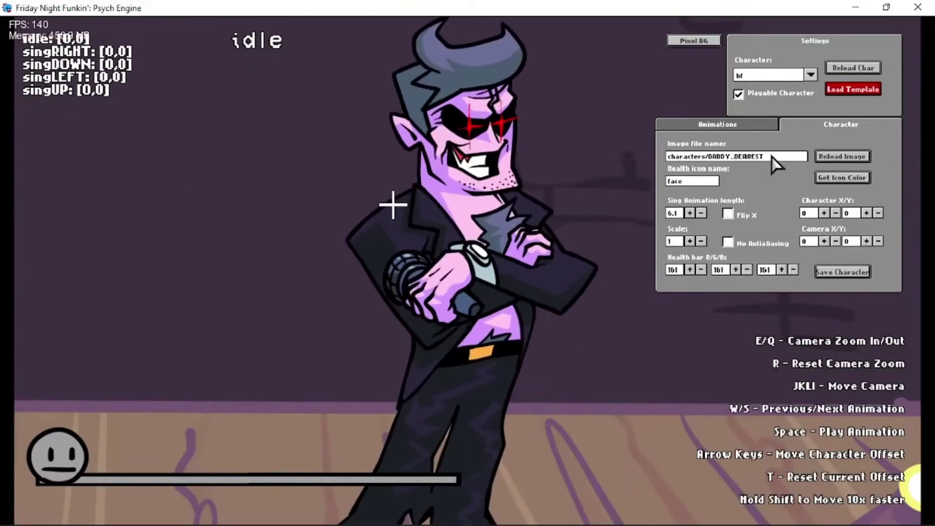
pyautogui.press('BackSpace')
pyautogui.press('BackSpace')
pyautogui.press('BackSpace')
pyautogui.press('BackSpace')
pyautogui.press('BackSpace')
pyautogui.press('BackSpace')
pyautogui.press('BackSpace')
pyautogui.press('BackSpace')
pyautogui.press('BackSpace')
pyautogui.press('BackSpace')
pyautogui.write('TWW')
pyautogui.click(830, 158)
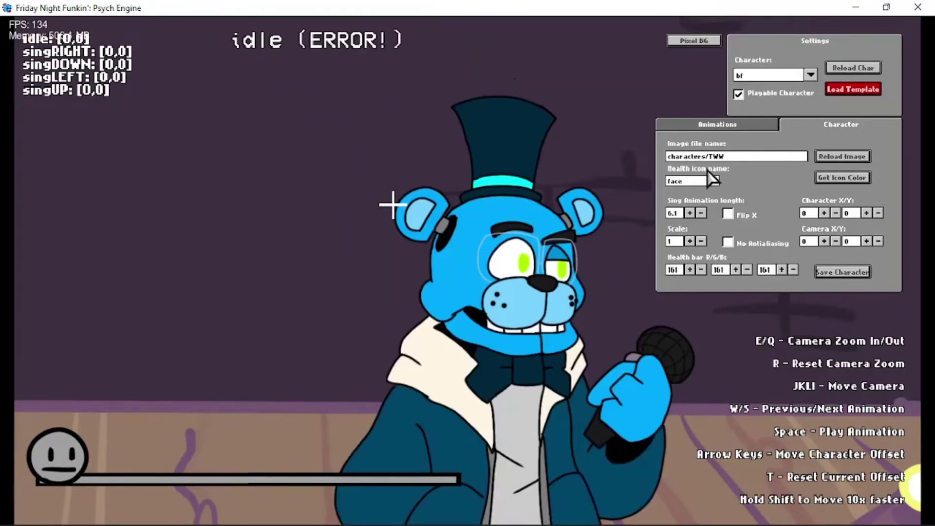
pyautogui.click(701, 242)
pyautogui.click(701, 242)
pyautogui.click(701, 241)
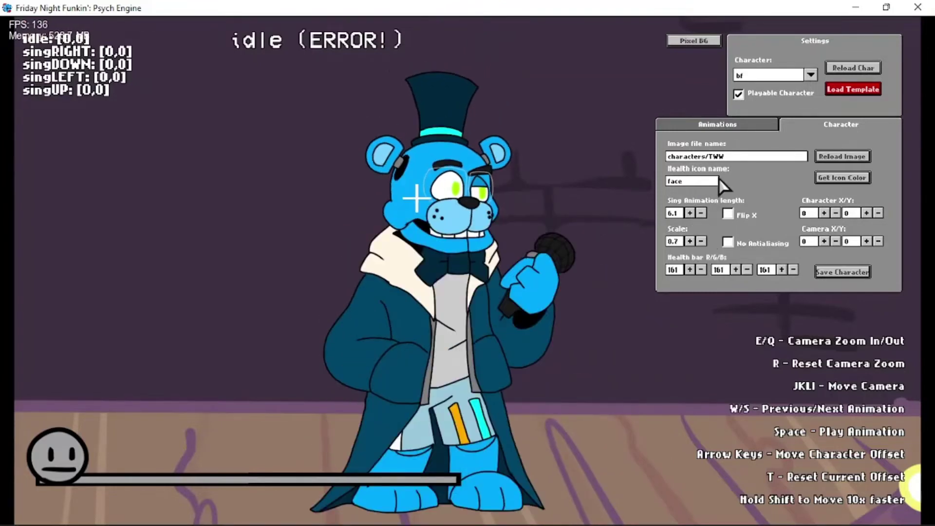
# Step: Check the Animations tab's list, keeping idle selected, then switch to File Explorer
pyautogui.click(727, 126)
pyautogui.click(703, 160)
pyautogui.click(707, 159)
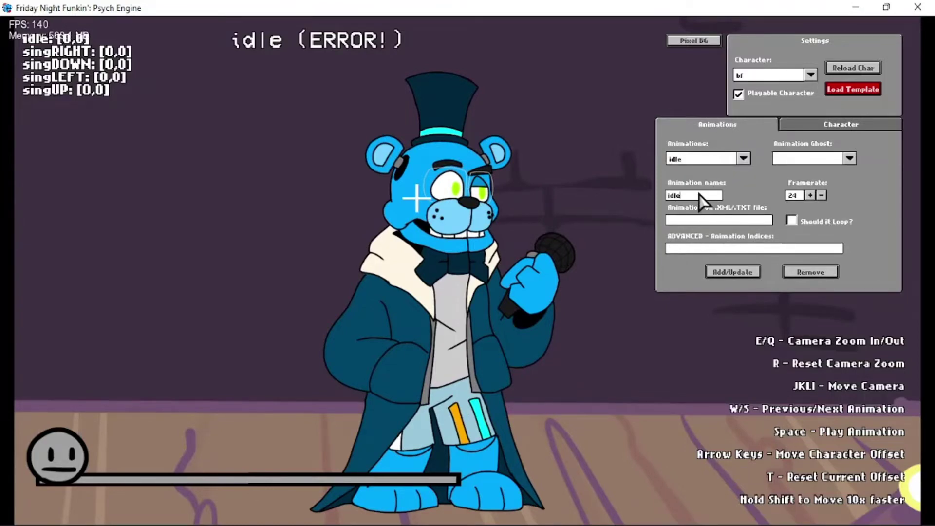
pyautogui.press('super')
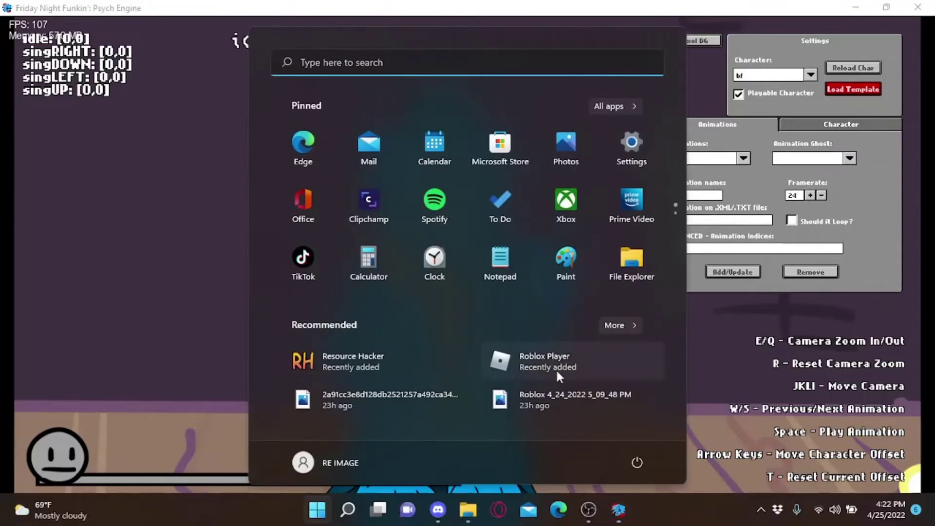
pyautogui.press('Escape')
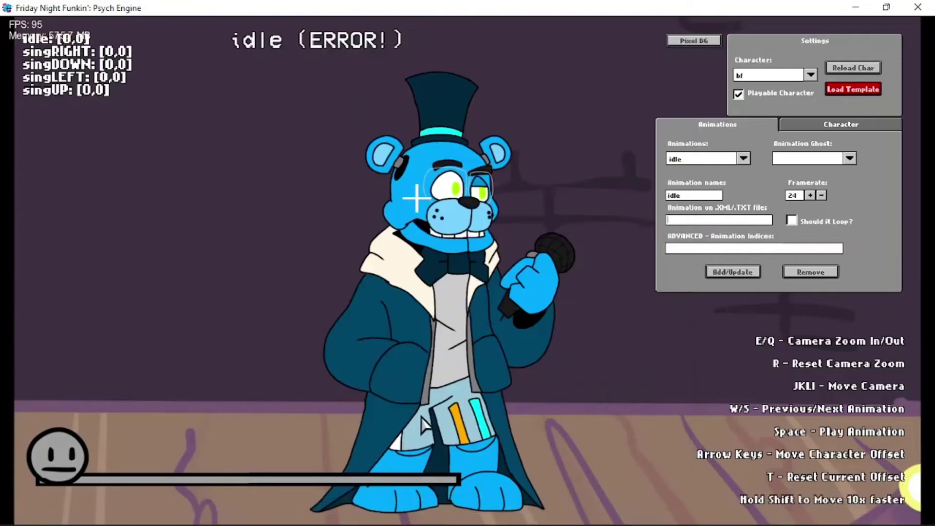
pyautogui.hotkey('alt', 'Tab')
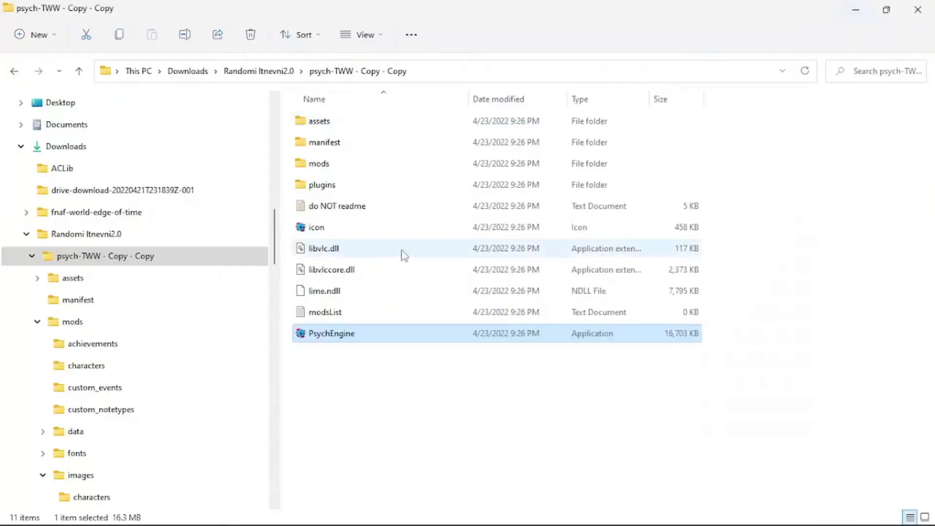
# Step: Open TWW.xml from the mods\images\characters folder in Edge
pyautogui.doubleClick(330, 168)
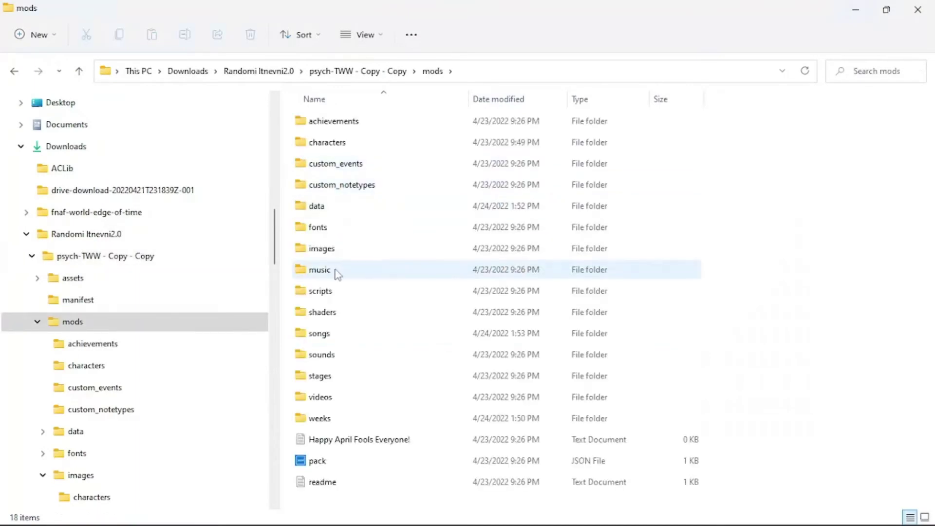
pyautogui.doubleClick(343, 251)
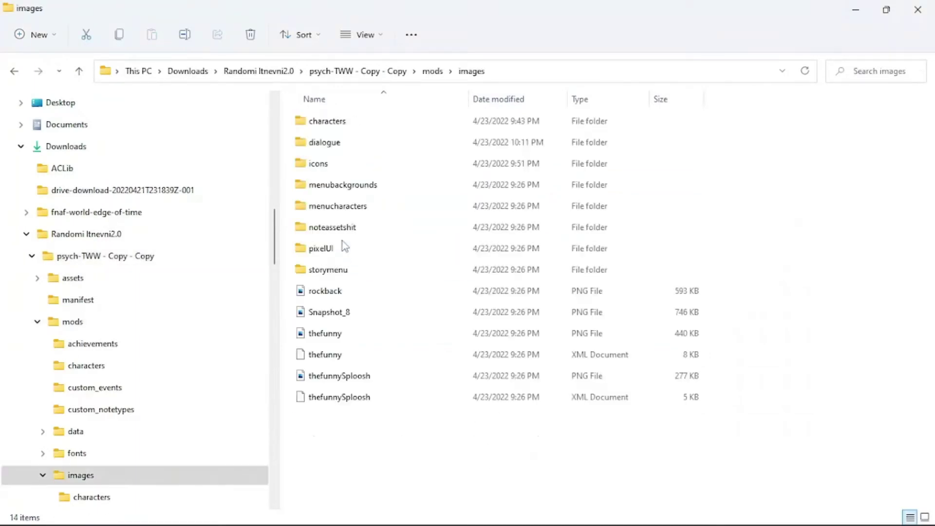
pyautogui.doubleClick(321, 121)
pyautogui.click(573, 219)
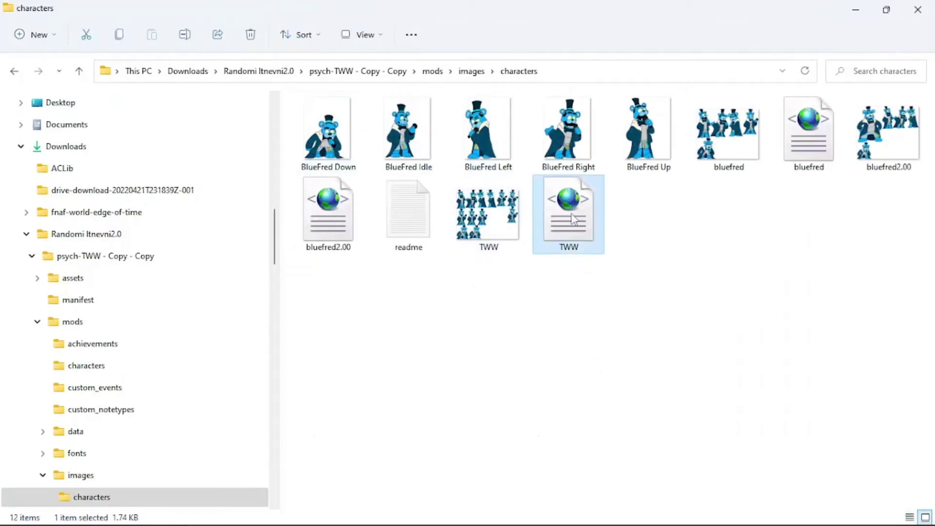
pyautogui.doubleClick(574, 219)
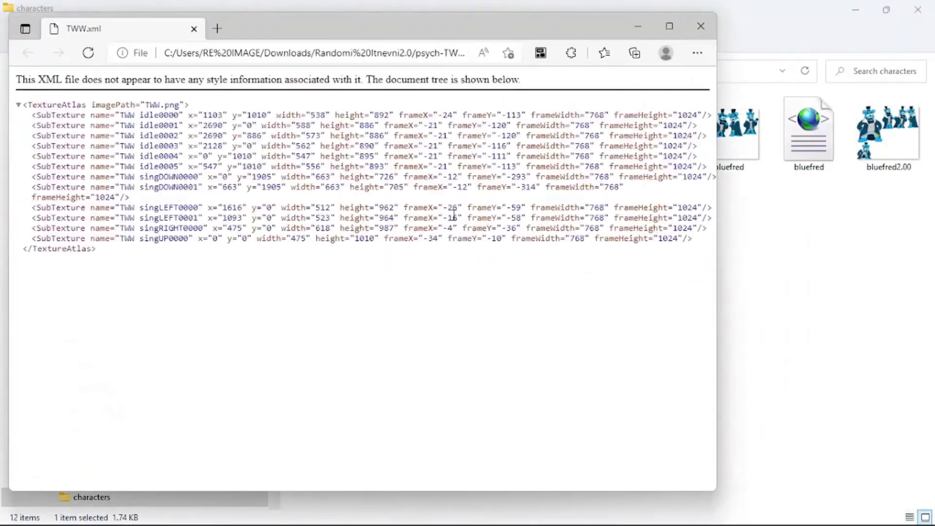
# Step: Read the TWW SubTexture animation names, then close Edge and minimize File Explorer
pyautogui.moveTo(123, 115); pyautogui.dragTo(157, 114)
pyautogui.click(130, 118)
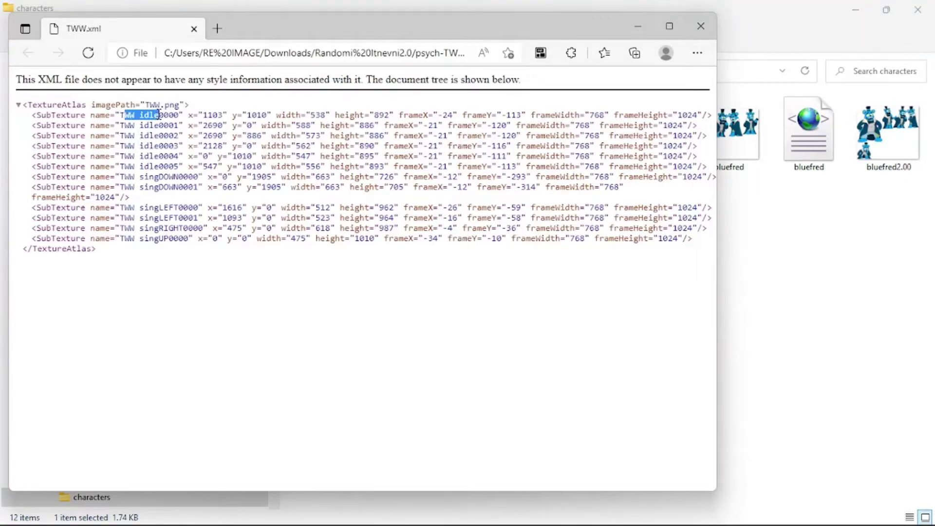
pyautogui.click(133, 120)
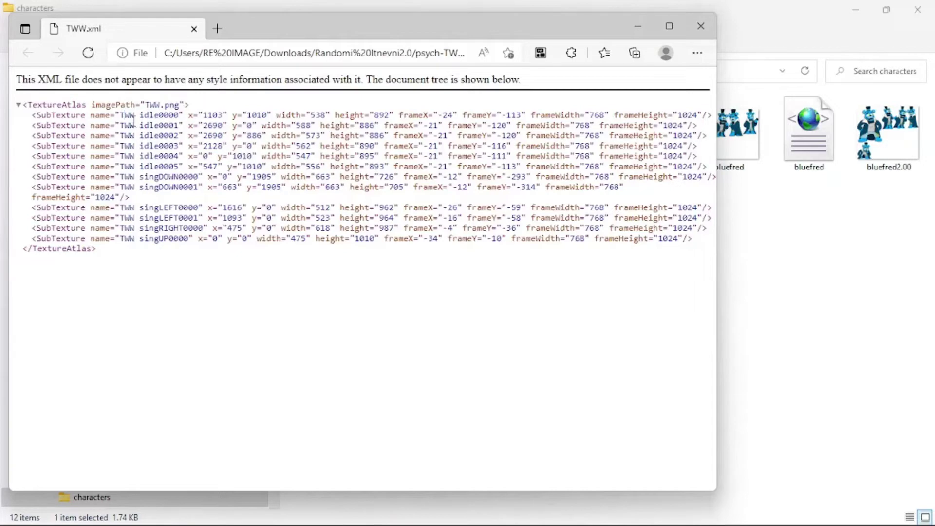
pyautogui.click(701, 26)
pyautogui.click(856, 8)
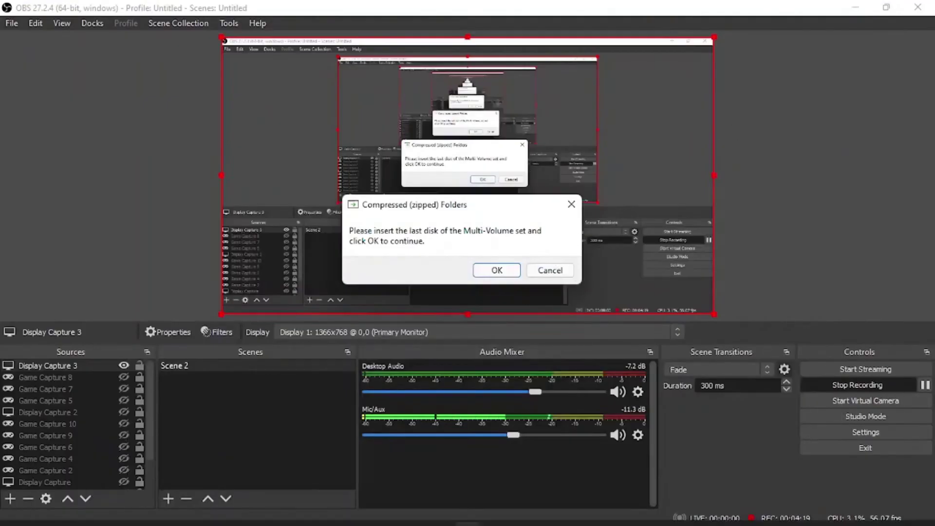
# Step: Add the idle animation using the TWW idle spritesheet prefix
pyautogui.click(621, 514)
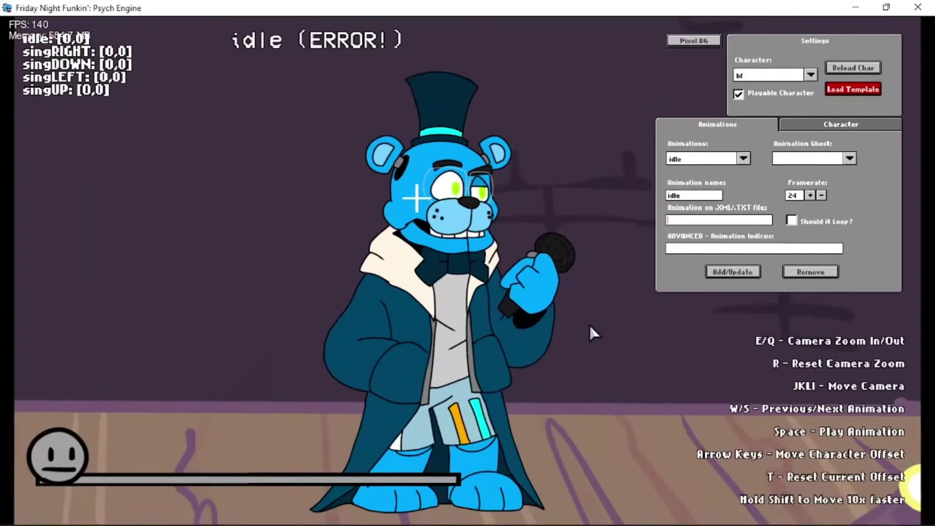
pyautogui.click(717, 221)
pyautogui.write('TWW idle')
pyautogui.click(741, 272)
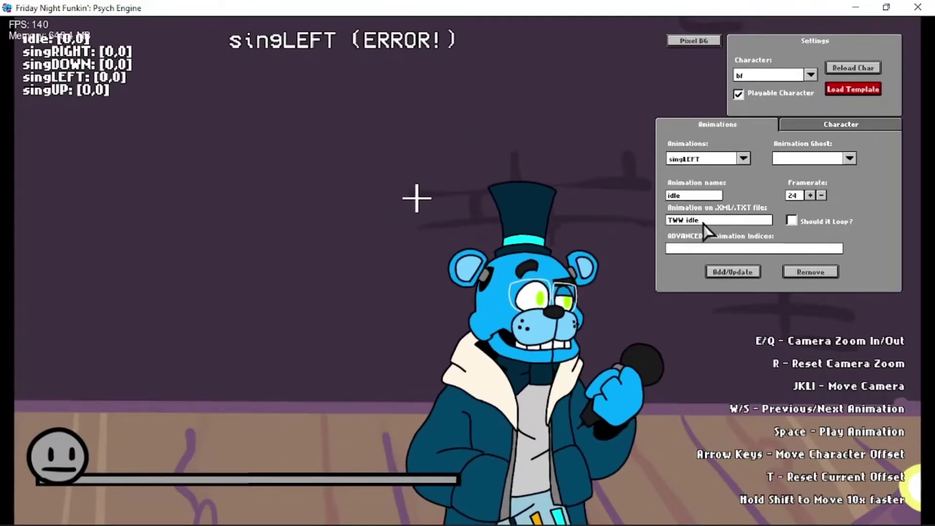
# Step: Add singLEFT using the 'TWW singLEFT' XML prefix
pyautogui.press('BackSpace')
pyautogui.press('BackSpace')
pyautogui.press('BackSpace')
pyautogui.press('BackSpace')
pyautogui.write('singL')
pyautogui.click(706, 197)
pyautogui.press('BackSpace')
pyautogui.press('BackSpace')
pyautogui.press('BackSpace')
pyautogui.write('si')
pyautogui.click(740, 271)
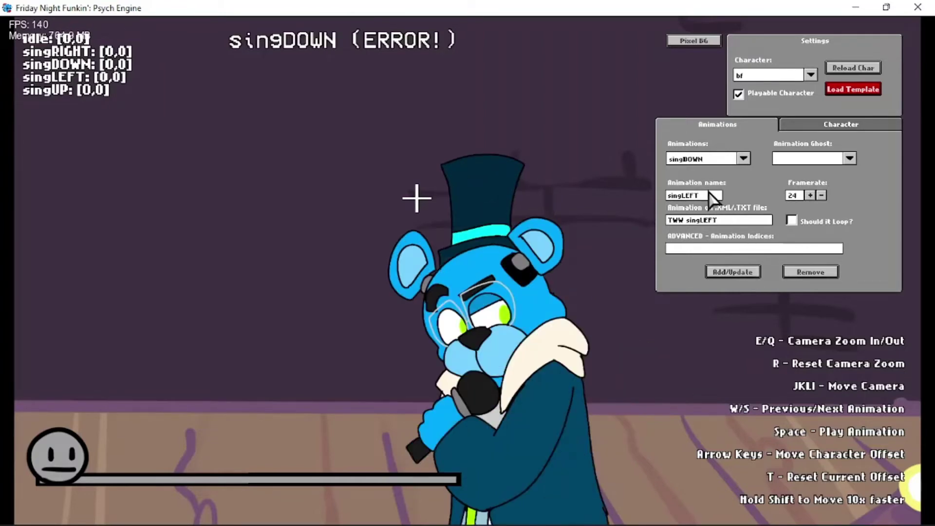
# Step: Add singDOWN and singUP with their matching TWW XML prefixes
pyautogui.click(698, 199)
pyautogui.click(720, 220)
pyautogui.press('BackSpace')
pyautogui.press('BackSpace')
pyautogui.click(723, 273)
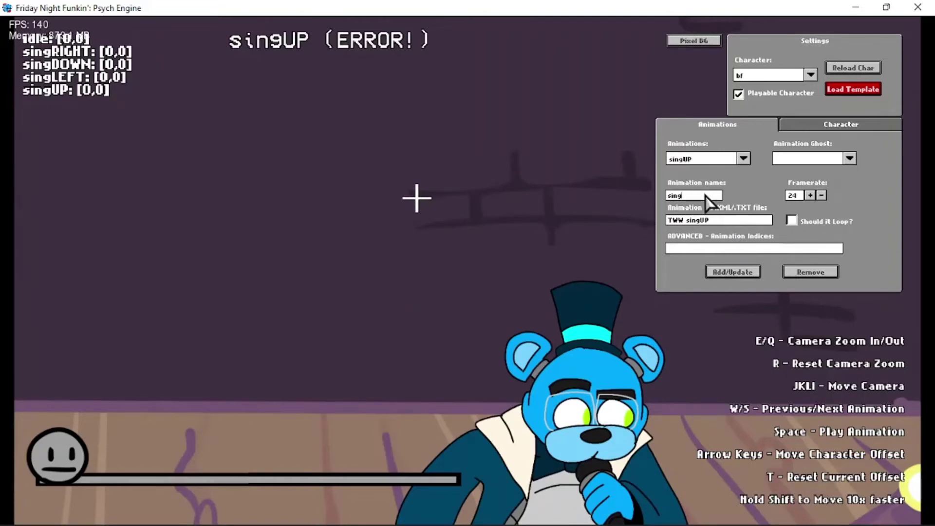
pyautogui.click(737, 274)
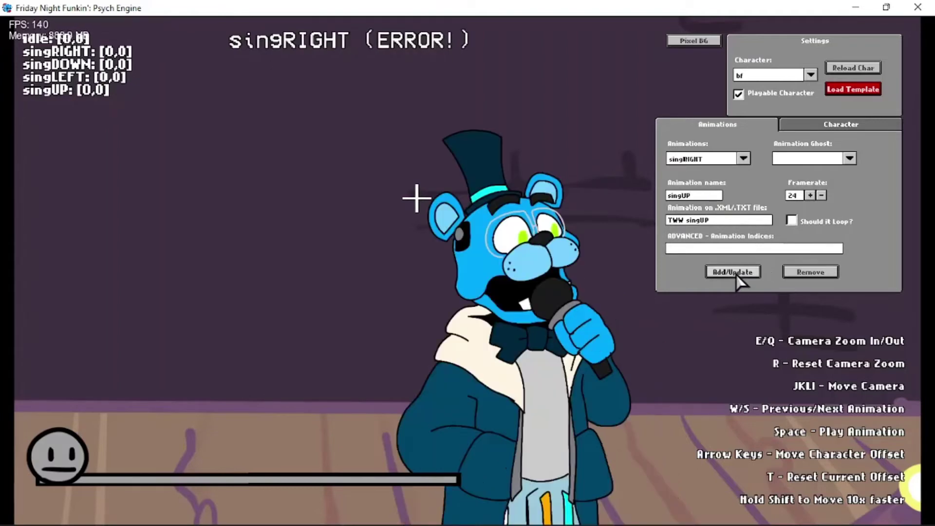
# Step: Add singRIGHT using the 'TWW singRIGHT' XML prefix
pyautogui.click(737, 222)
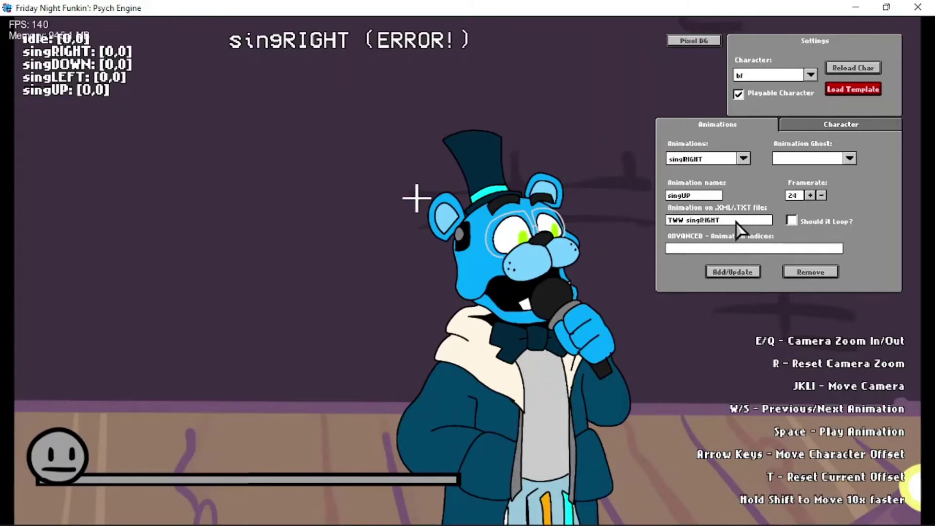
pyautogui.click(705, 197)
pyautogui.write('RIGHT')
pyautogui.click(736, 271)
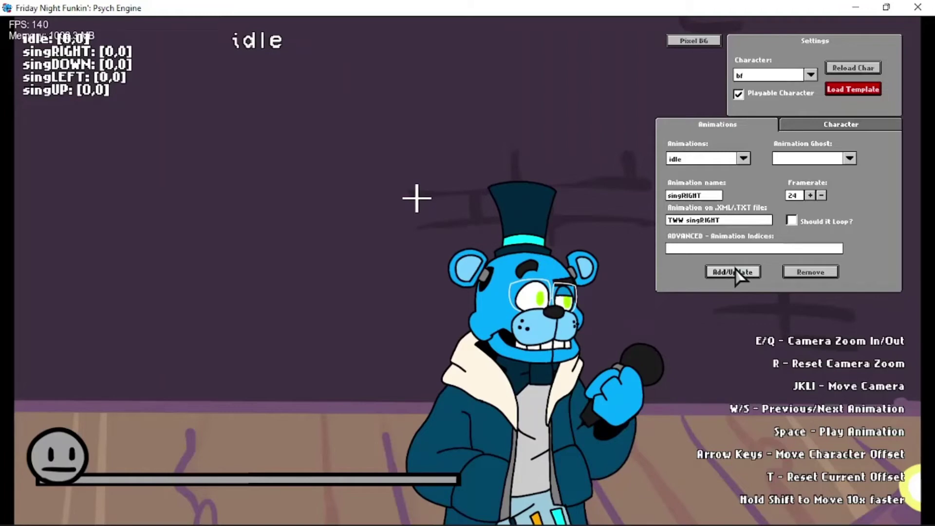
pyautogui.press('w')
pyautogui.press('w')
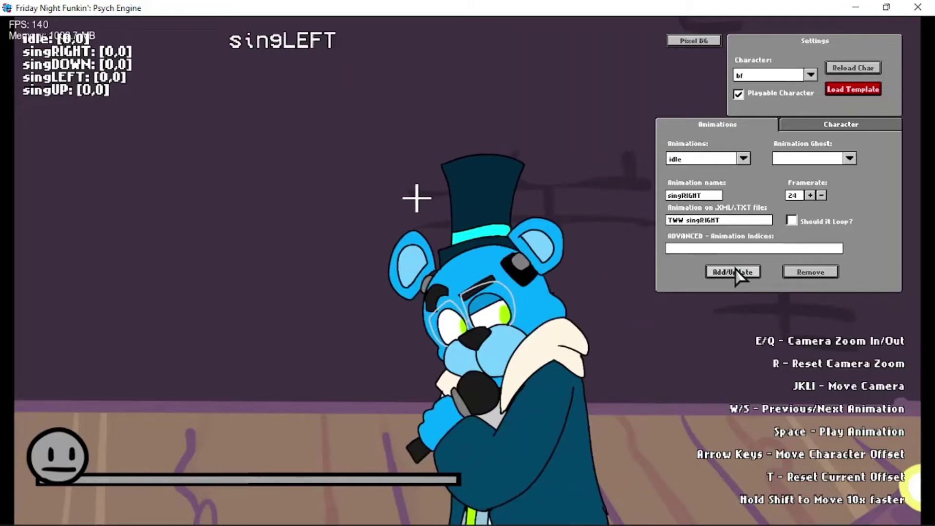
pyautogui.press('w')
pyautogui.press('s')
pyautogui.press('s')
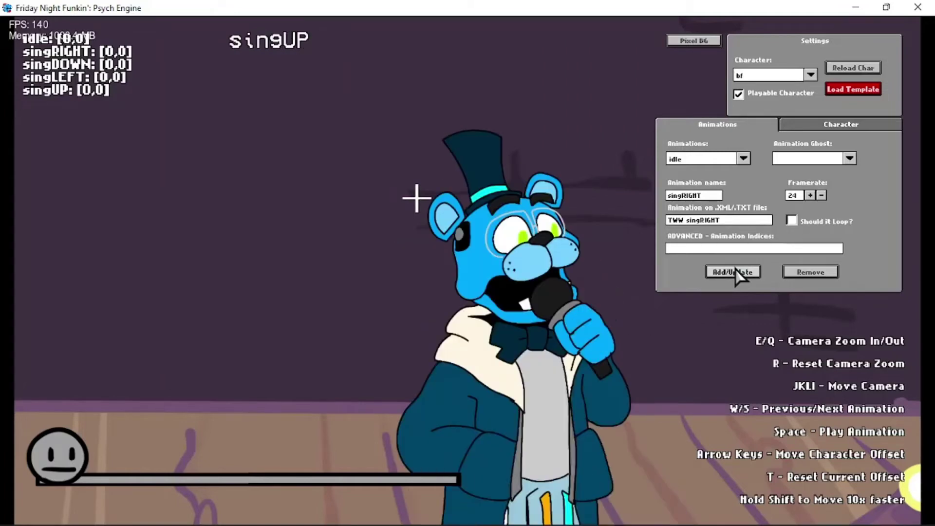
pyautogui.press('s')
pyautogui.press('s')
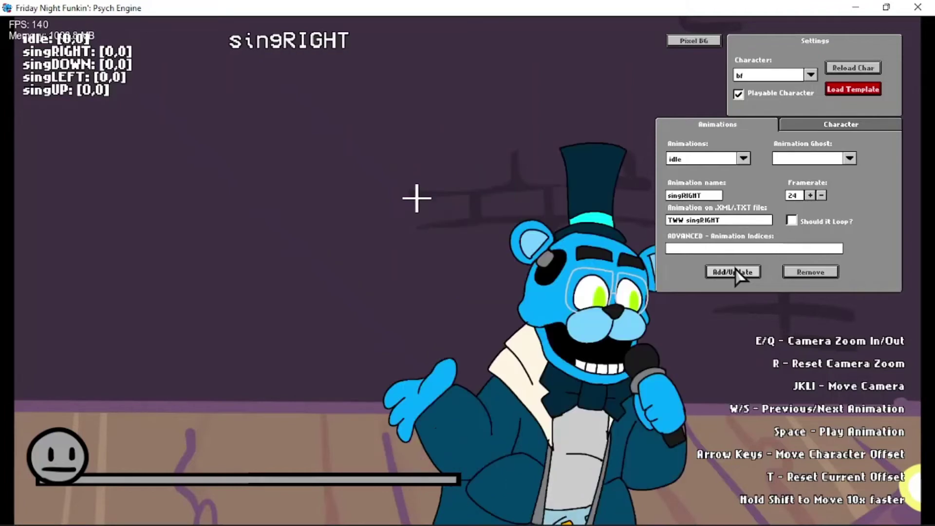
pyautogui.press('w')
pyautogui.press('w')
pyautogui.press('w')
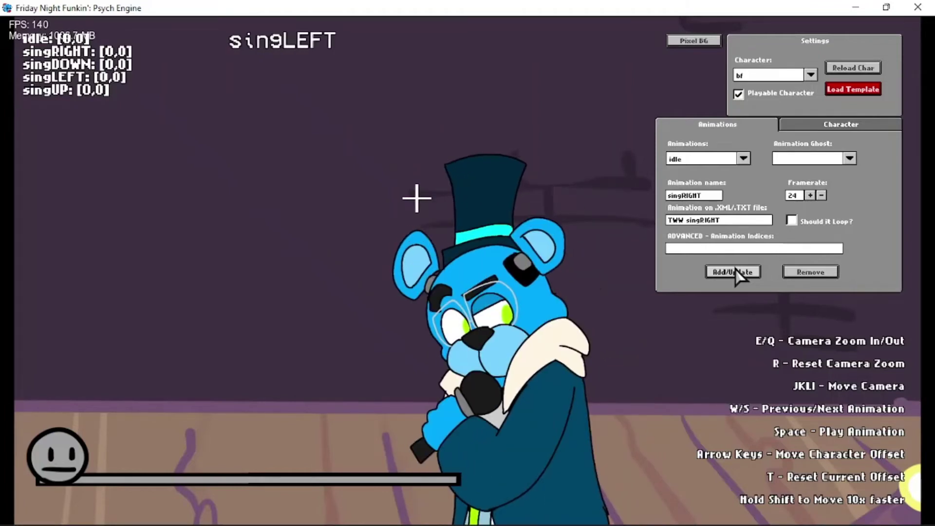
pyautogui.press('w')
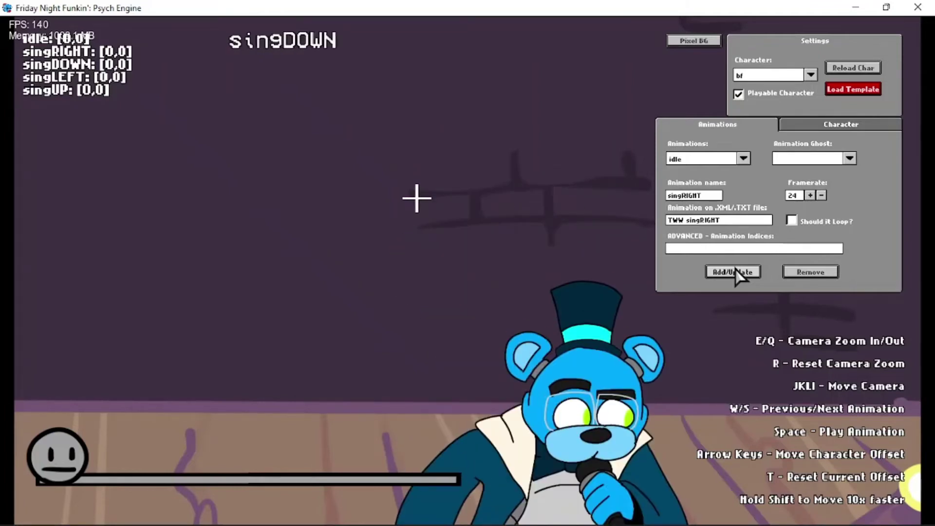
pyautogui.press('s')
pyautogui.press('s')
pyautogui.press('s')
pyautogui.press('s')
pyautogui.press('w')
pyautogui.press('w')
pyautogui.press('w')
pyautogui.press('w')
pyautogui.press('s')
pyautogui.press('s')
pyautogui.press('s')
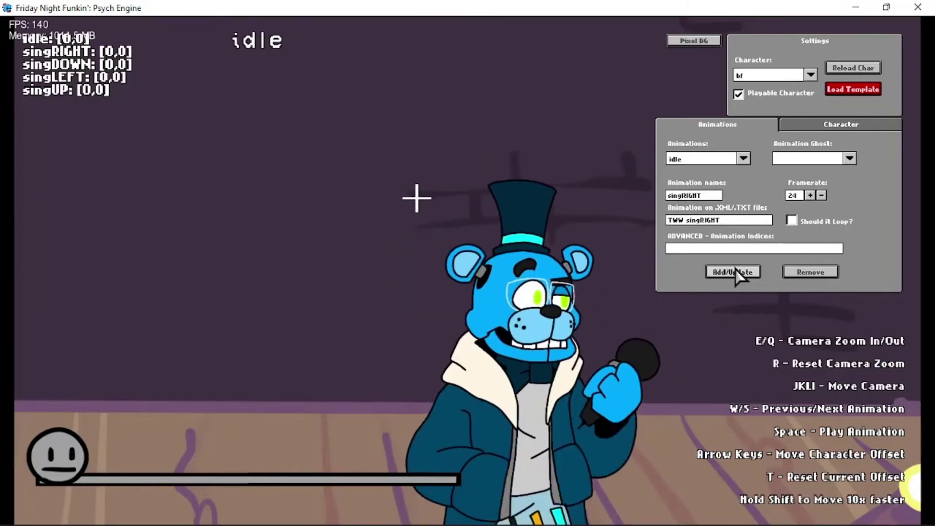
pyautogui.click(841, 130)
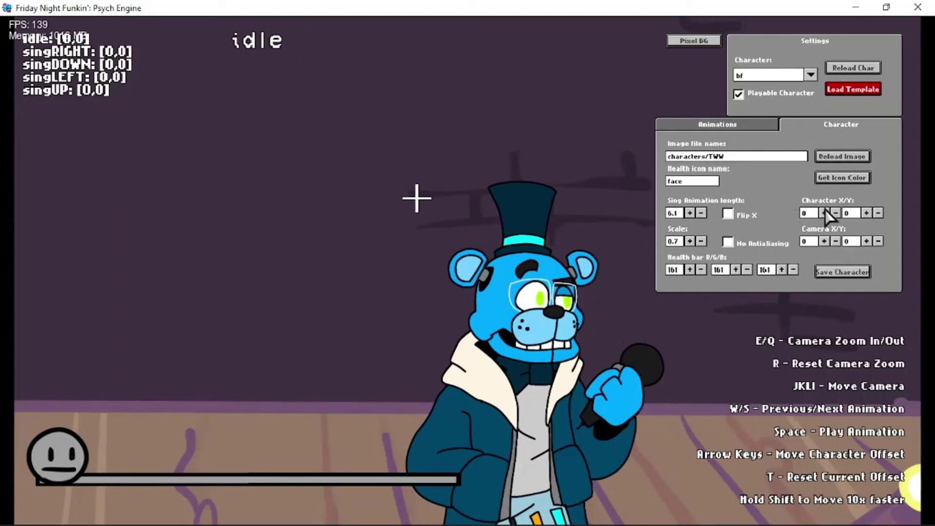
# Step: Save the character, browsing to Randomi Itnevni2.0 > psych-TWW - Copy - Copy > mods > characters
pyautogui.click(850, 272)
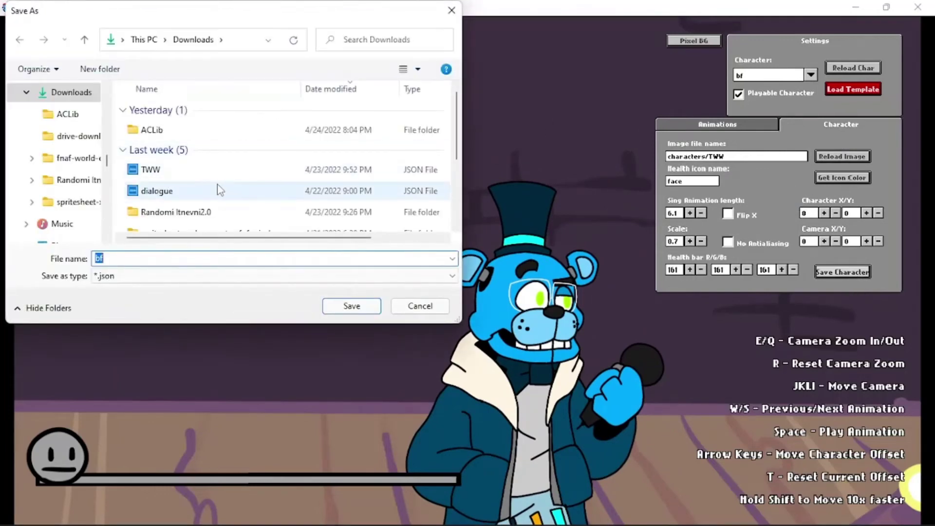
pyautogui.scroll(-3, 218, 188)
pyautogui.doubleClick(188, 139)
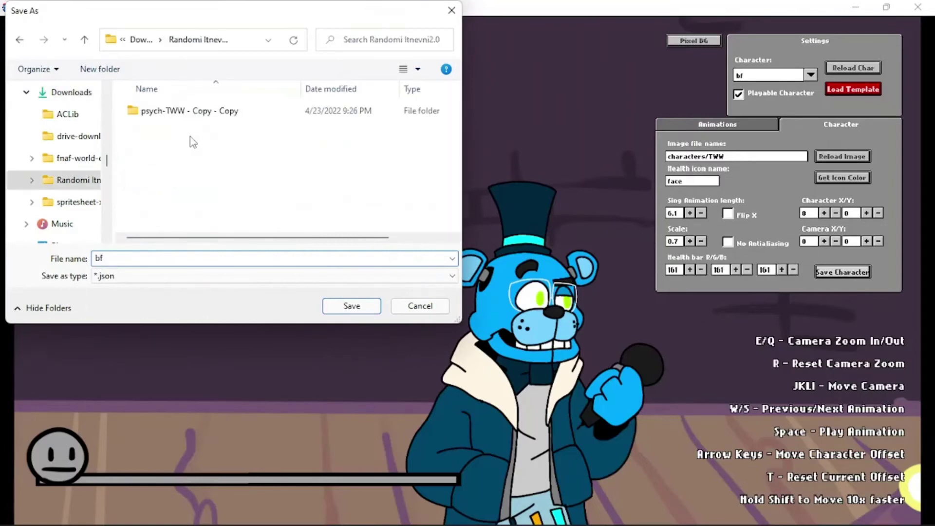
pyautogui.doubleClick(154, 112)
pyautogui.moveTo(151, 132)
pyautogui.mouseDown()
pyautogui.moveTo(150, 153)
pyautogui.moveTo(162, 152)
pyautogui.moveTo(161, 134)
pyautogui.mouseUp()
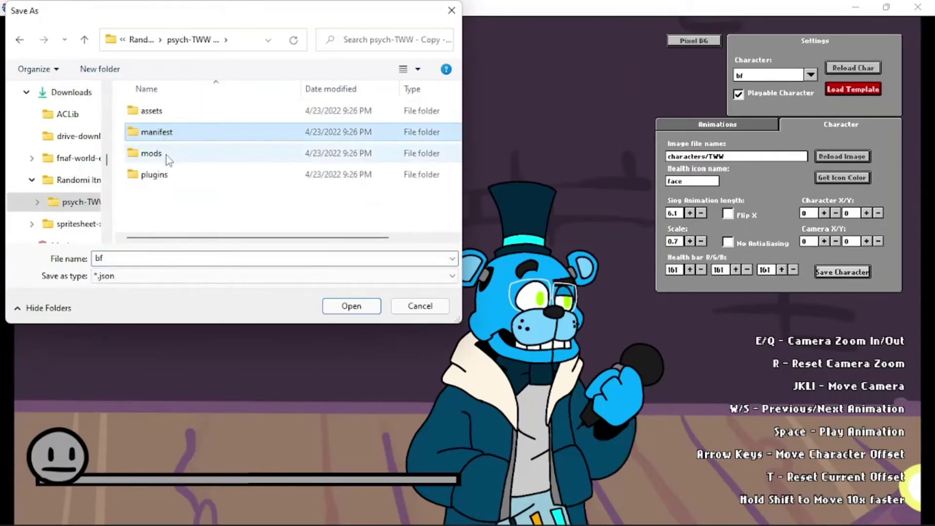
pyautogui.doubleClick(165, 155)
pyautogui.click(168, 133)
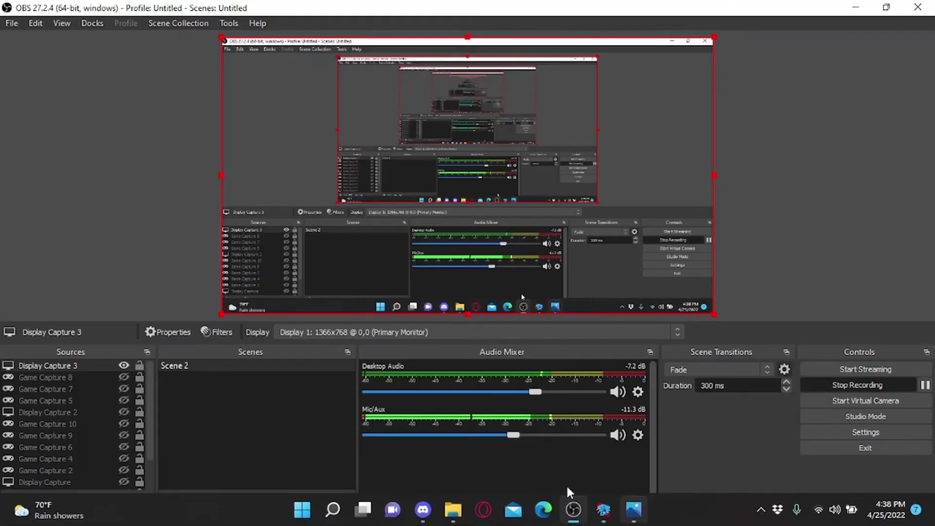
# Step: Review the Save As file name 'bf' in mods/characters, cancel the save, and minimize the game
pyautogui.moveTo(604, 510)
pyautogui.click(583, 446)
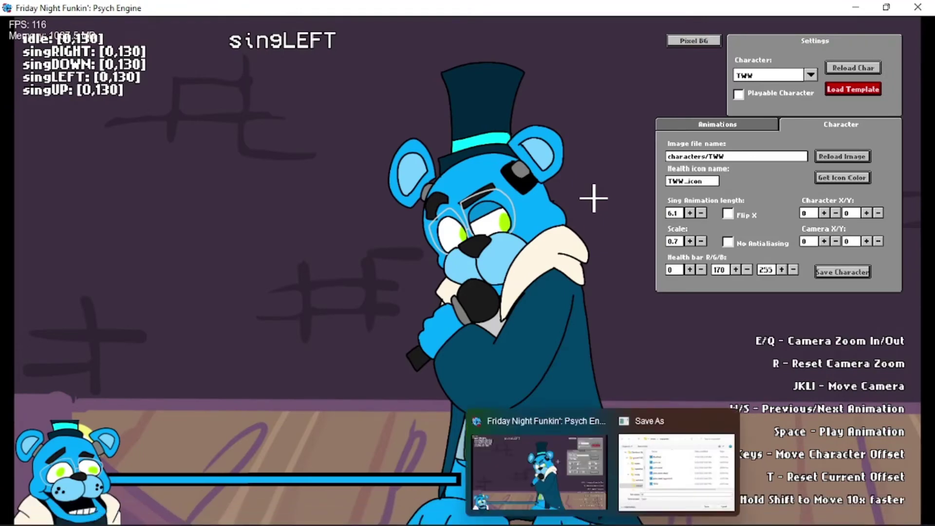
pyautogui.click(665, 475)
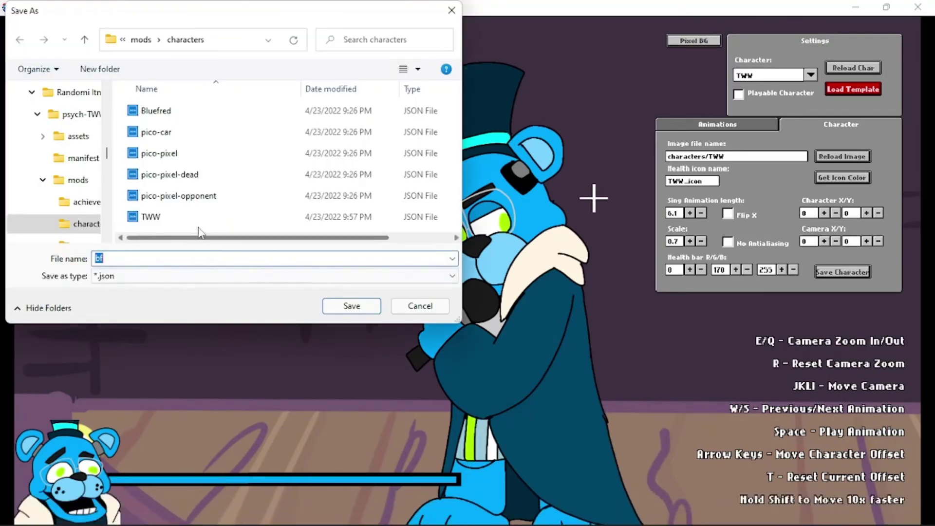
pyautogui.click(113, 256)
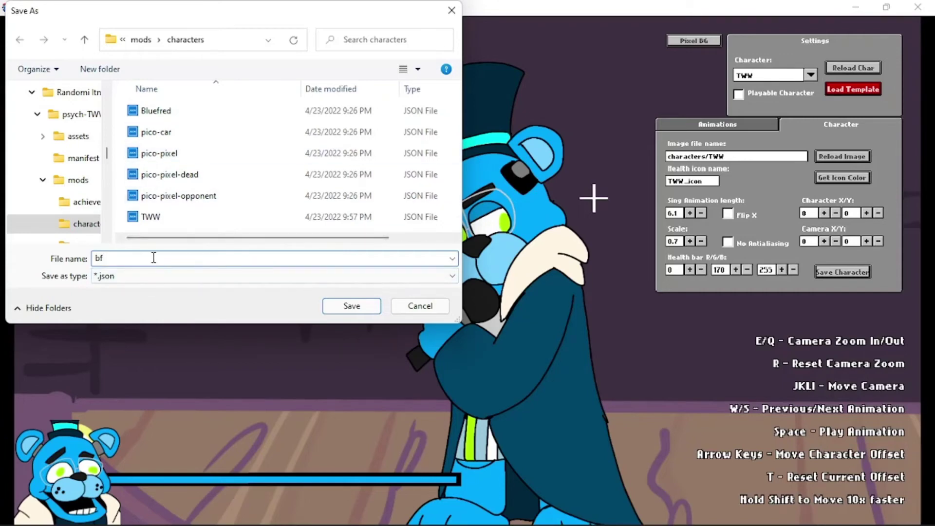
pyautogui.hscroll(3, 226, 162)
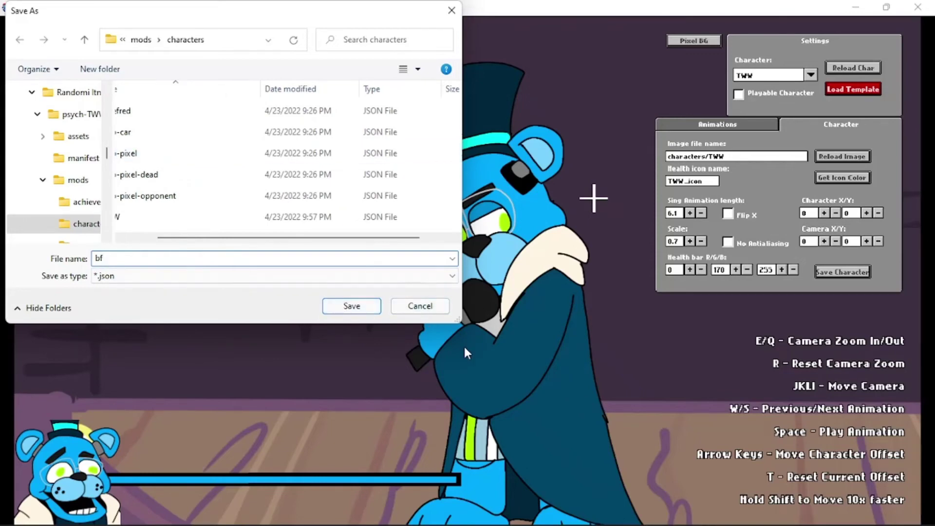
pyautogui.hscroll(-3, 291, 184)
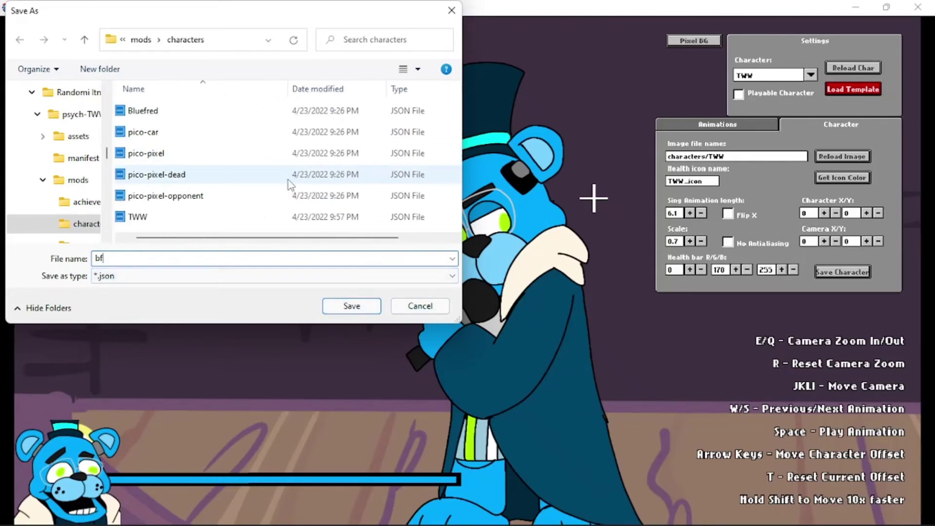
pyautogui.click(417, 306)
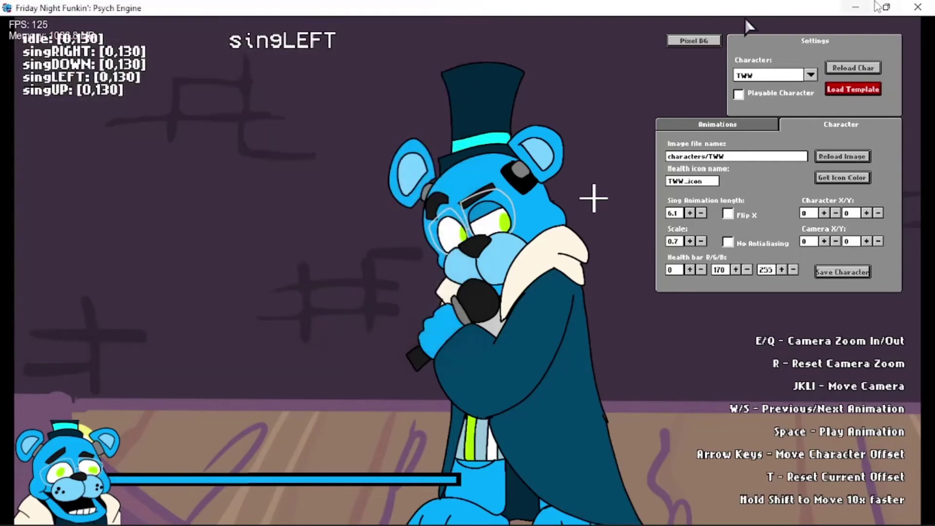
pyautogui.click(855, 7)
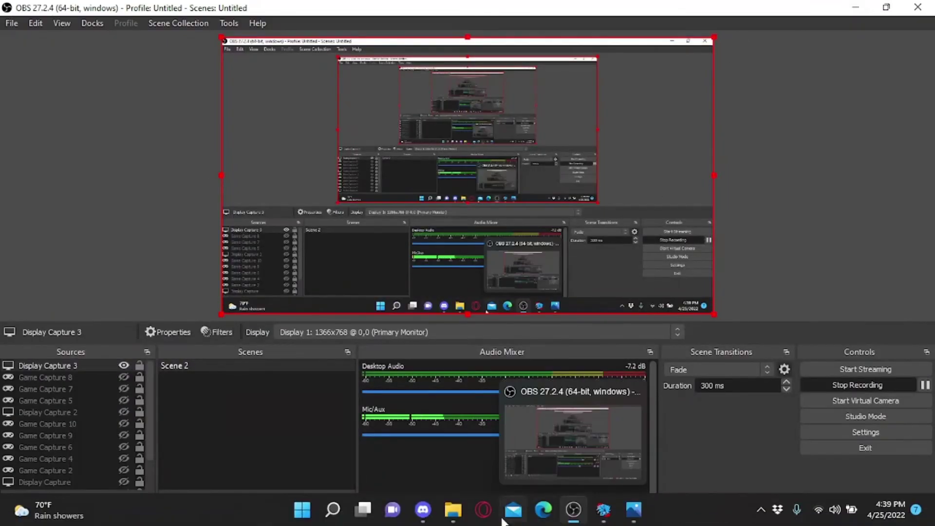
# Step: In File Explorer, go to Downloads > Randomi Itnevni2.0 > psych-TWW - Copy - Copy > mods > characters
pyautogui.moveTo(447, 521)
pyautogui.click(395, 460)
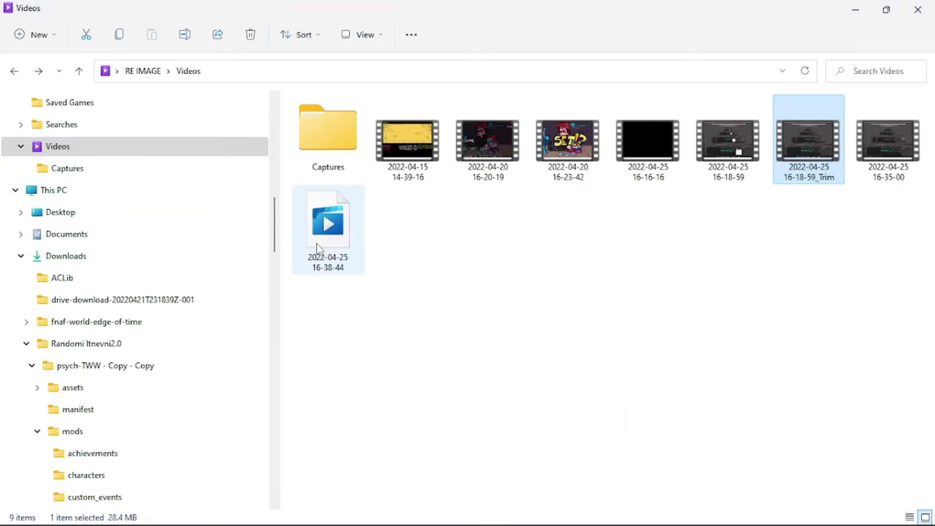
pyautogui.scroll(10, 36, 185)
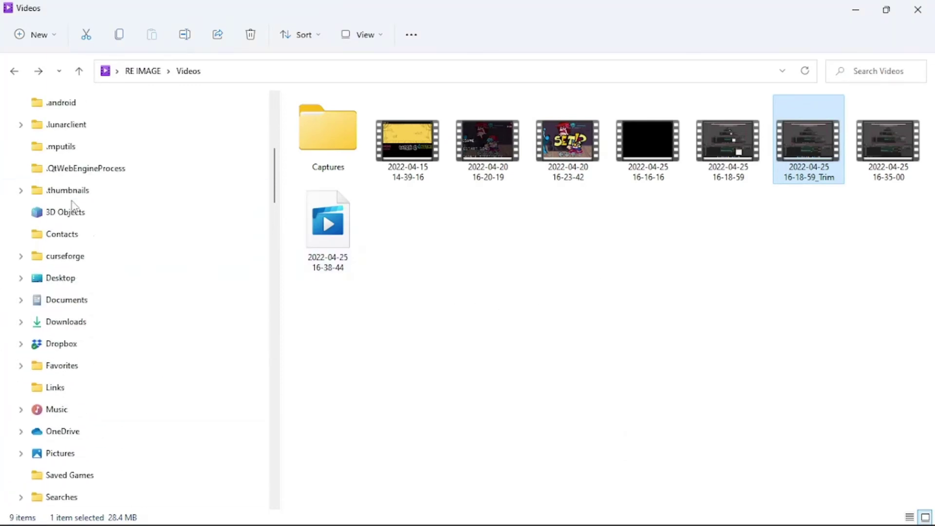
pyautogui.scroll(2, 74, 208)
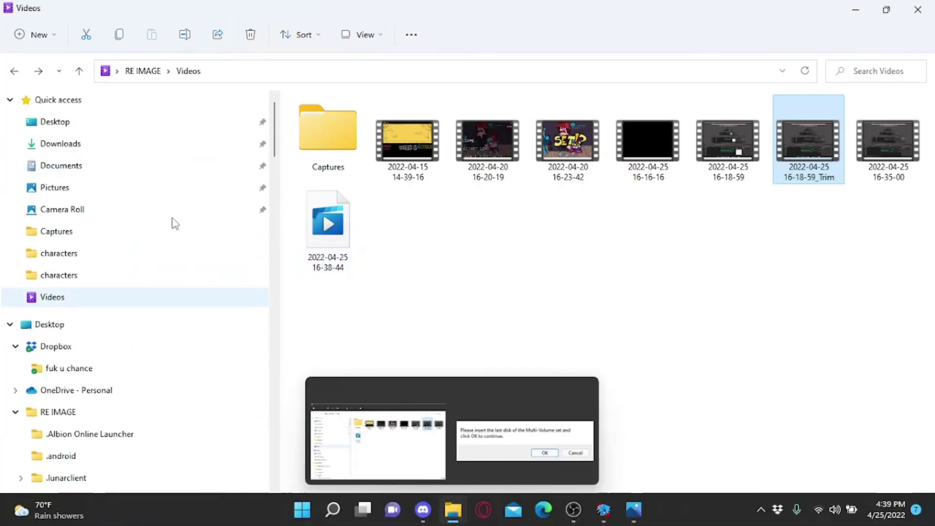
pyautogui.click(51, 146)
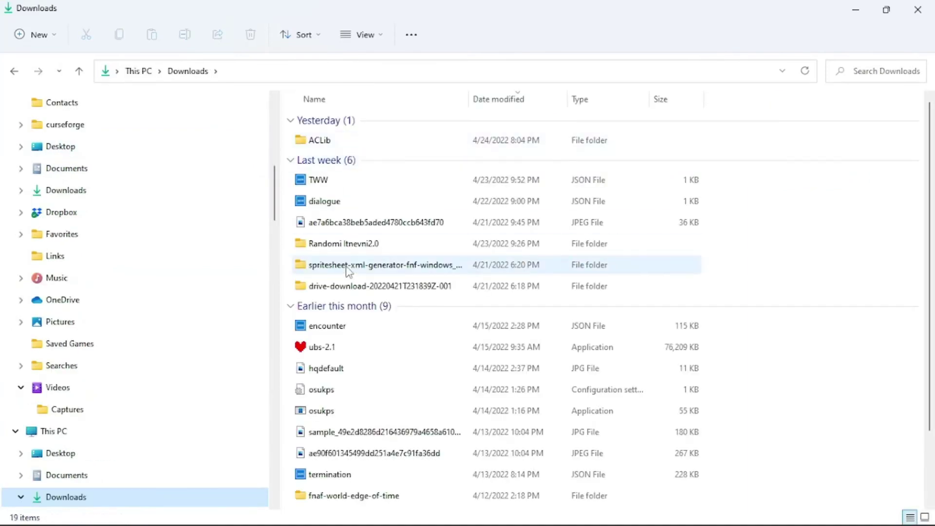
pyautogui.doubleClick(343, 251)
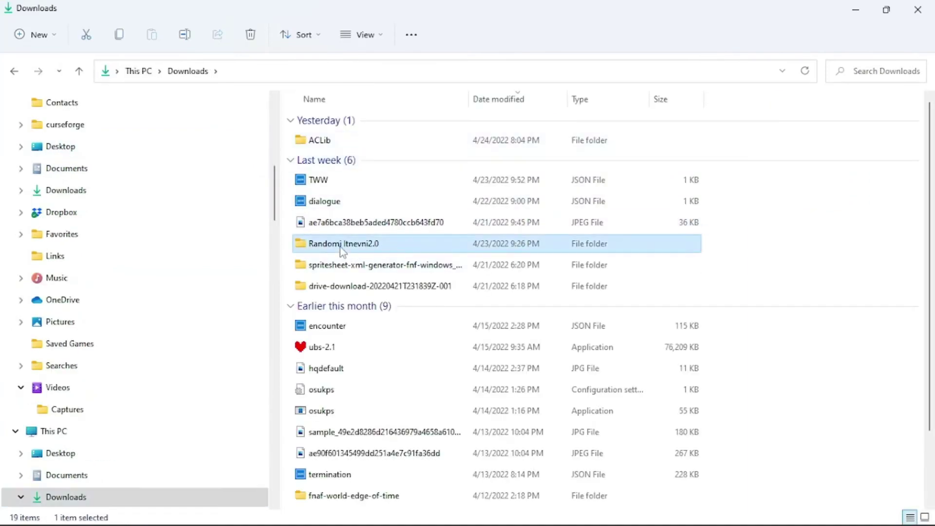
pyautogui.doubleClick(332, 125)
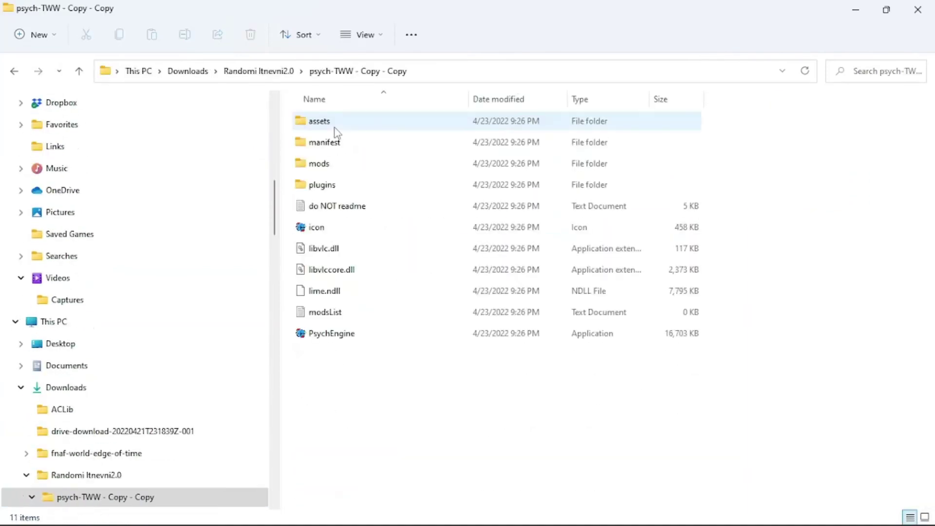
pyautogui.click(311, 168)
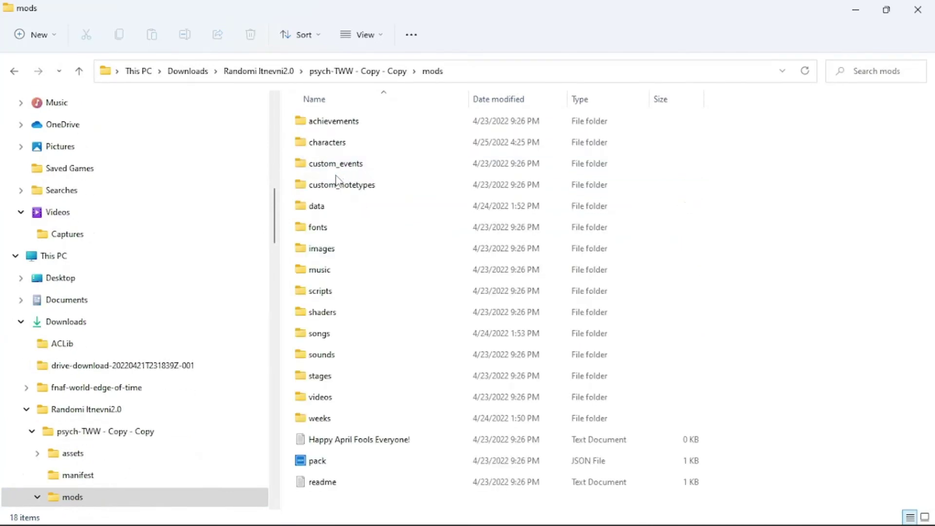
pyautogui.click(343, 145)
pyautogui.doubleClick(343, 145)
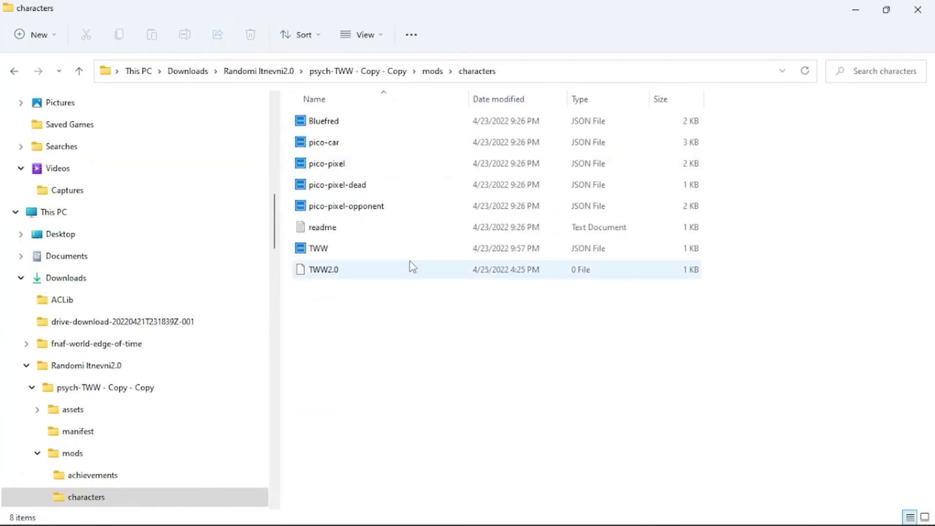
# Step: Delete the TWW2.0 file and return to the Character Editor
pyautogui.click(341, 271)
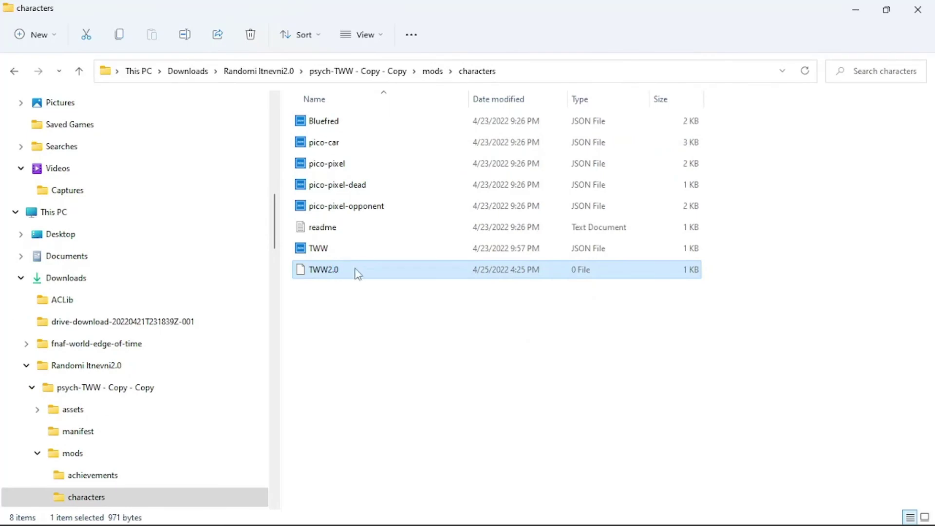
pyautogui.rightClick(358, 274)
pyautogui.click(468, 283)
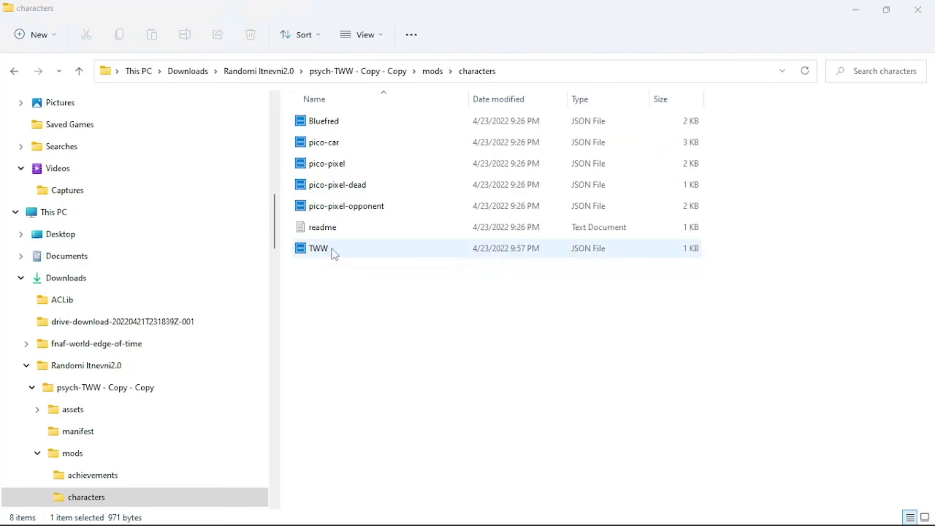
pyautogui.click(604, 510)
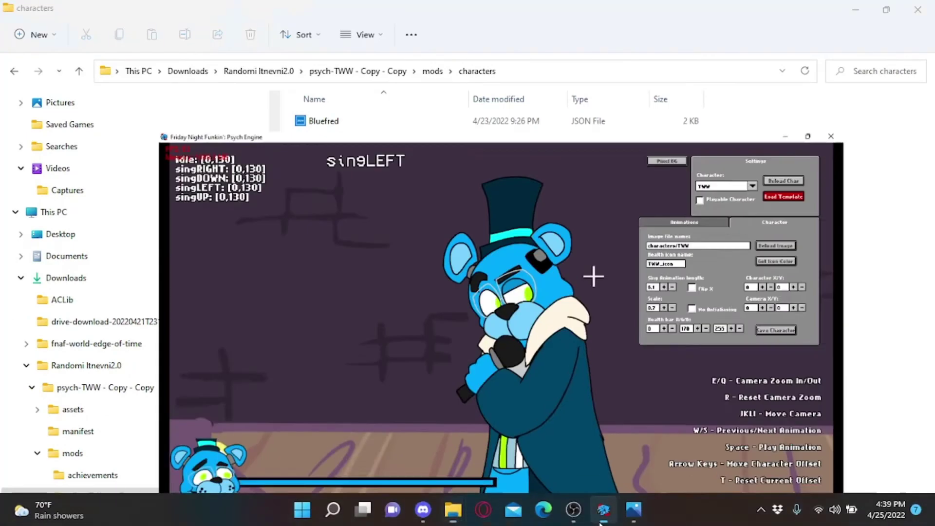
pyautogui.press('super+Up')
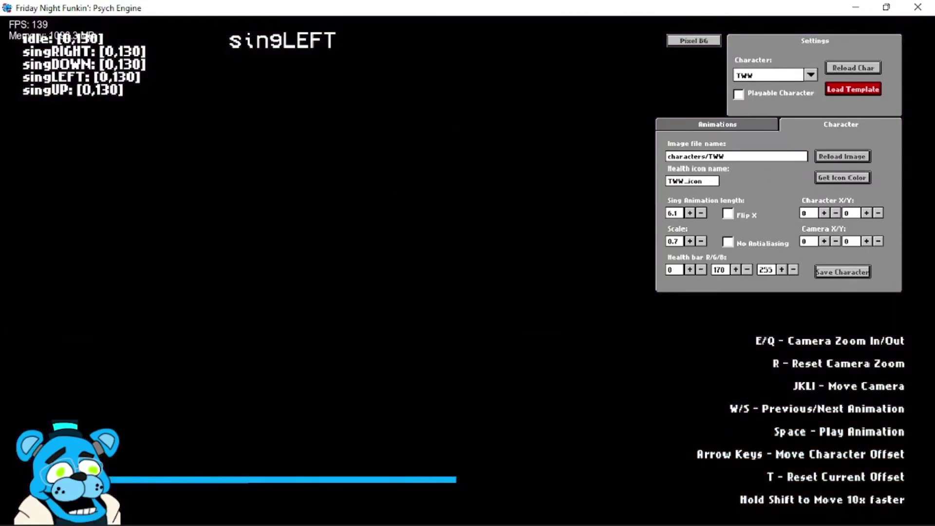
# Step: In the Chart Editor's Song settings, set Encounter's opponent to TWW and play the chart
pyautogui.press('Escape')
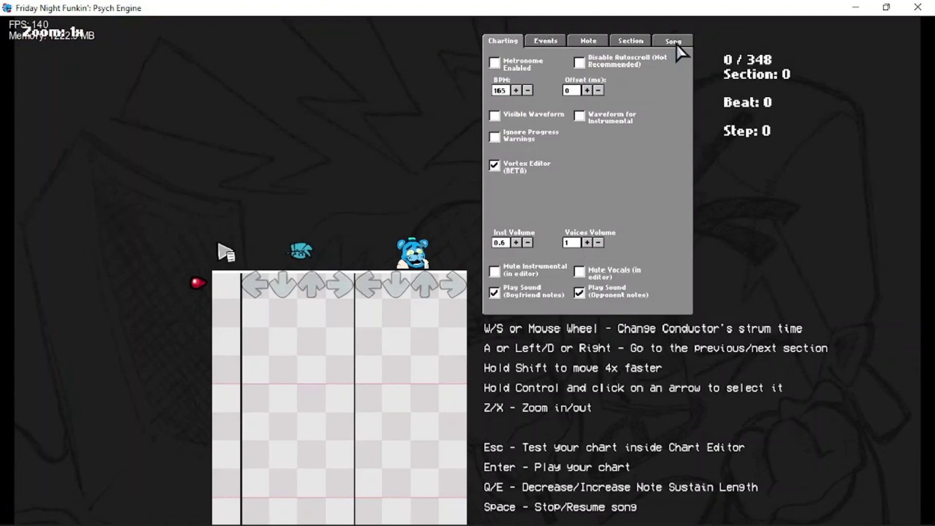
pyautogui.click(677, 43)
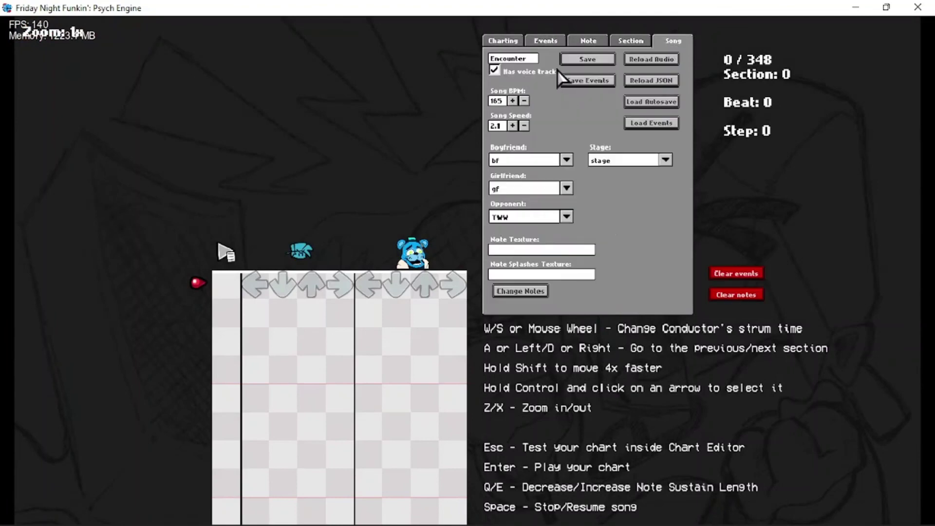
pyautogui.click(532, 214)
pyautogui.scroll(-17, 554, 376)
pyautogui.scroll(8, 548, 273)
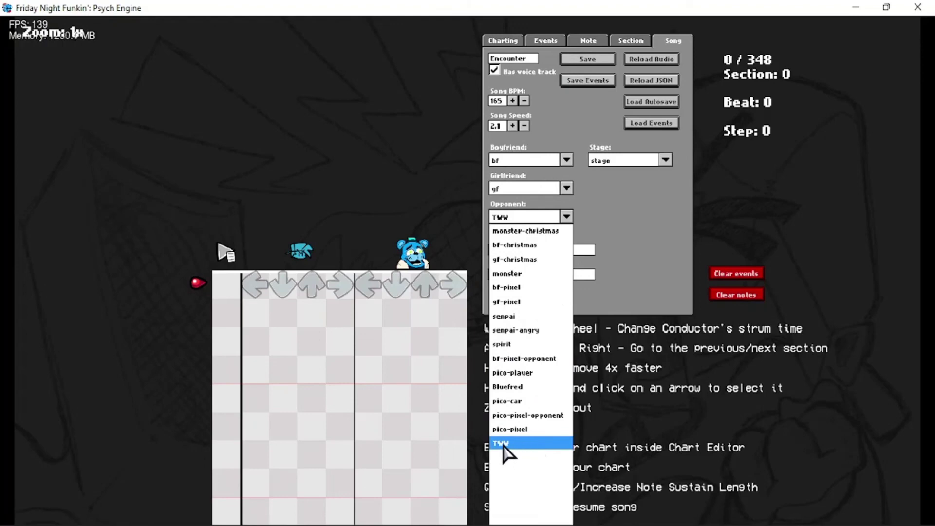
pyautogui.click(537, 444)
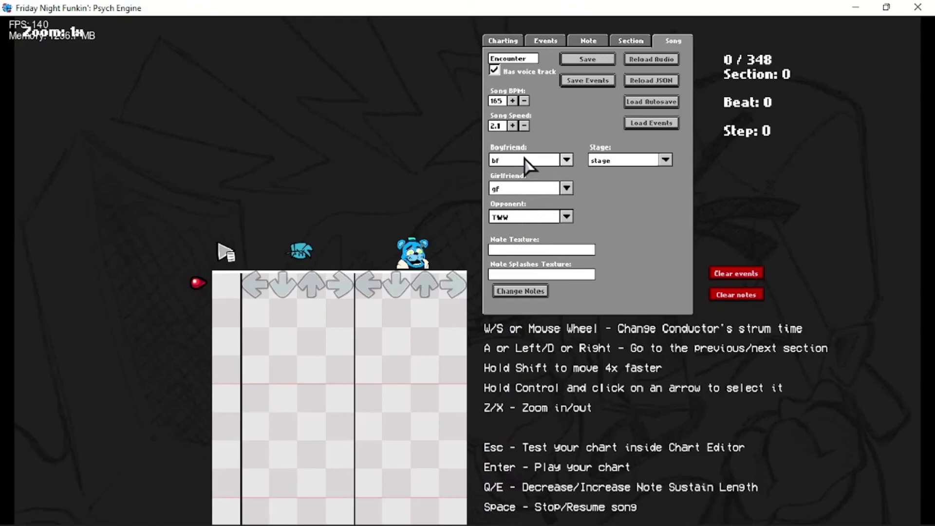
pyautogui.press('Return')
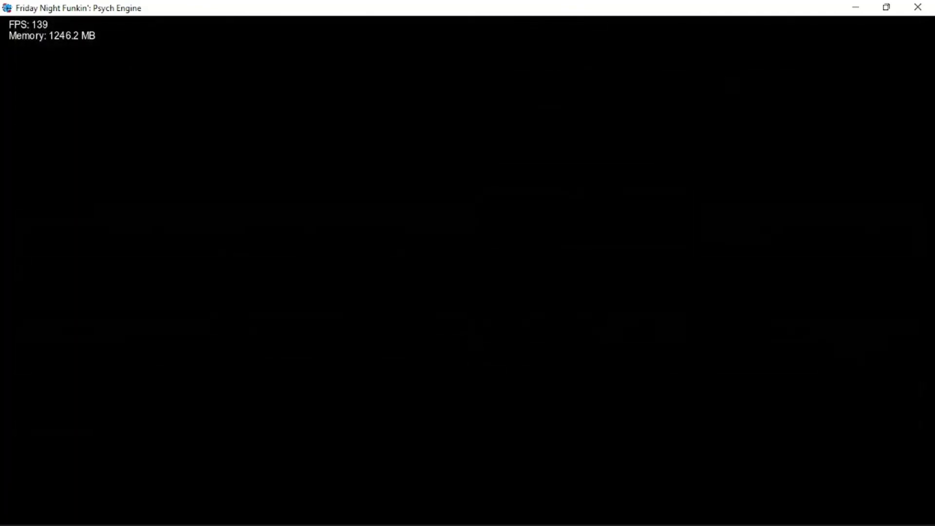